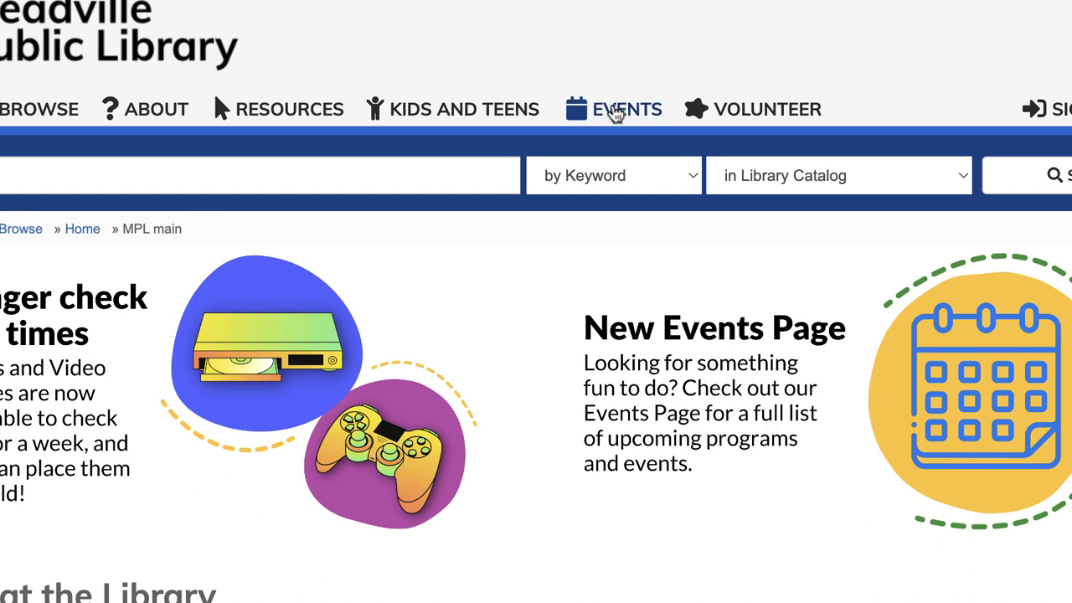
View the library site's Events page and its About menu as examples of header menu links
{"action": "left_click", "coordinate": [615, 111]}
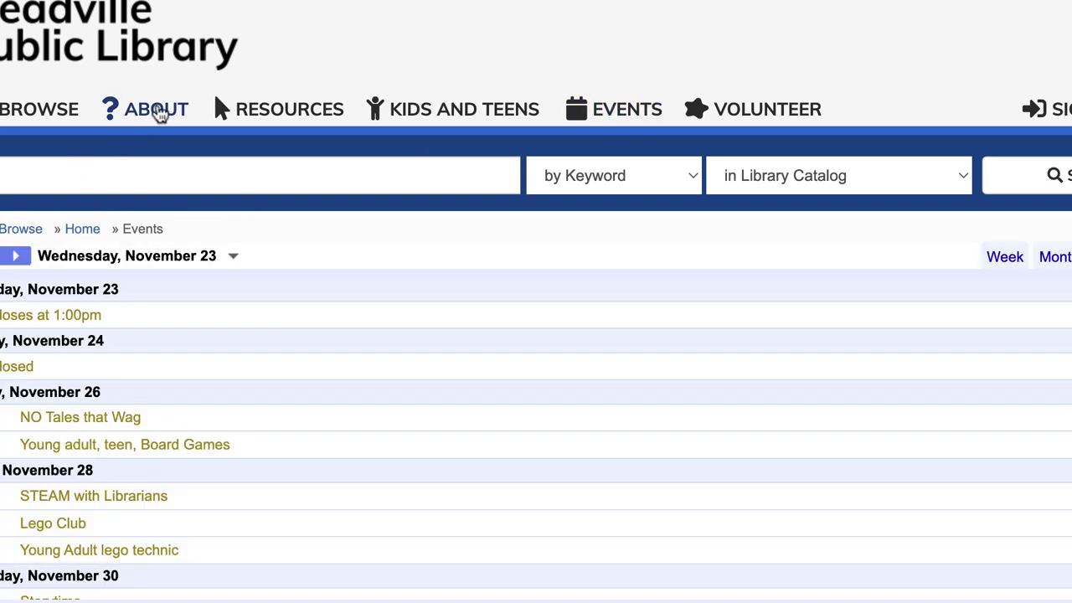
{"action": "left_click", "coordinate": [159, 114]}
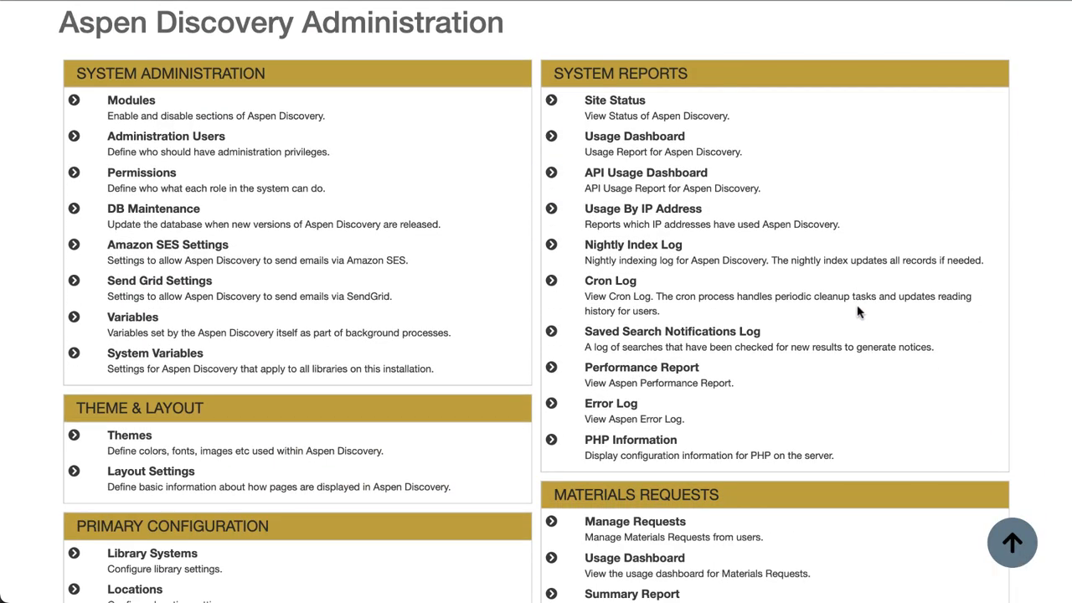
Open the Spokane County Library District settings under Library Systems and add five blank rows to its Menu Links
{"action": "scroll", "coordinate": [857, 311], "scroll_direction": "down", "scroll_amount": 3}
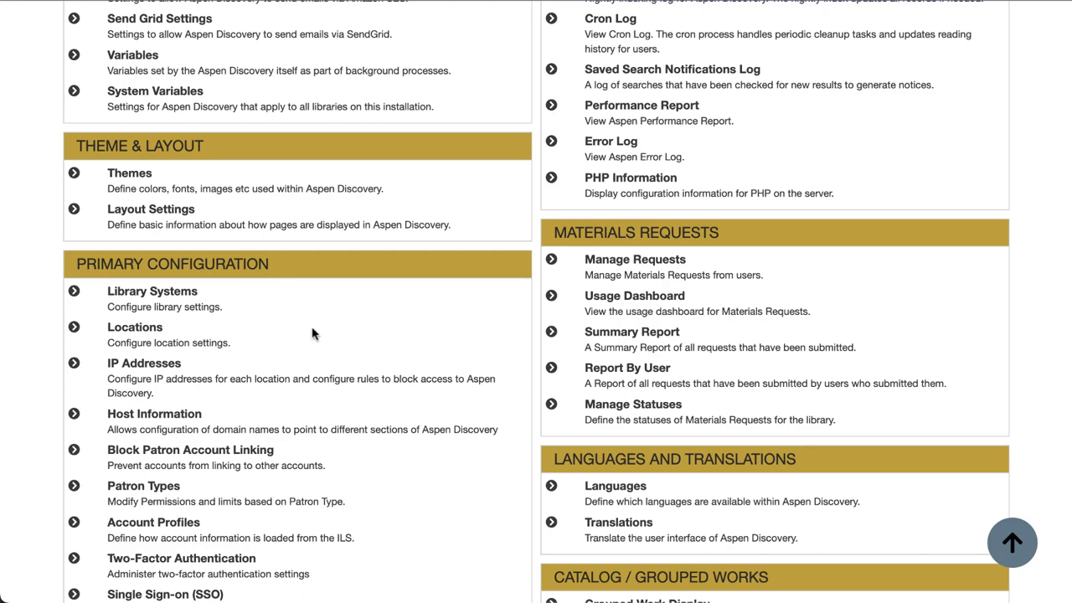
{"action": "left_click", "coordinate": [172, 300]}
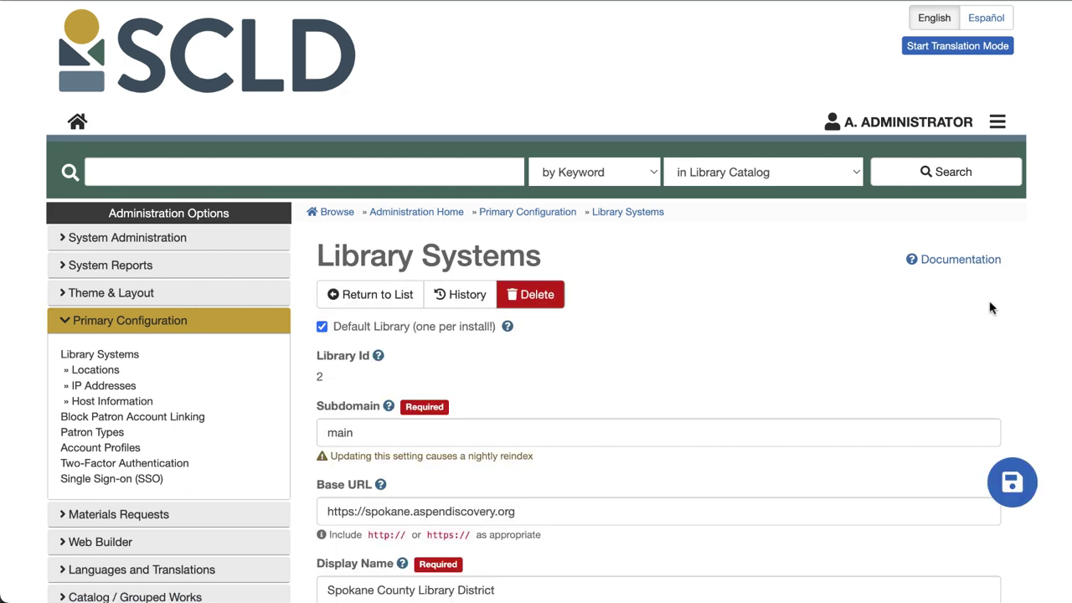
{"action": "scroll", "coordinate": [962, 323], "scroll_direction": "down", "scroll_amount": 10}
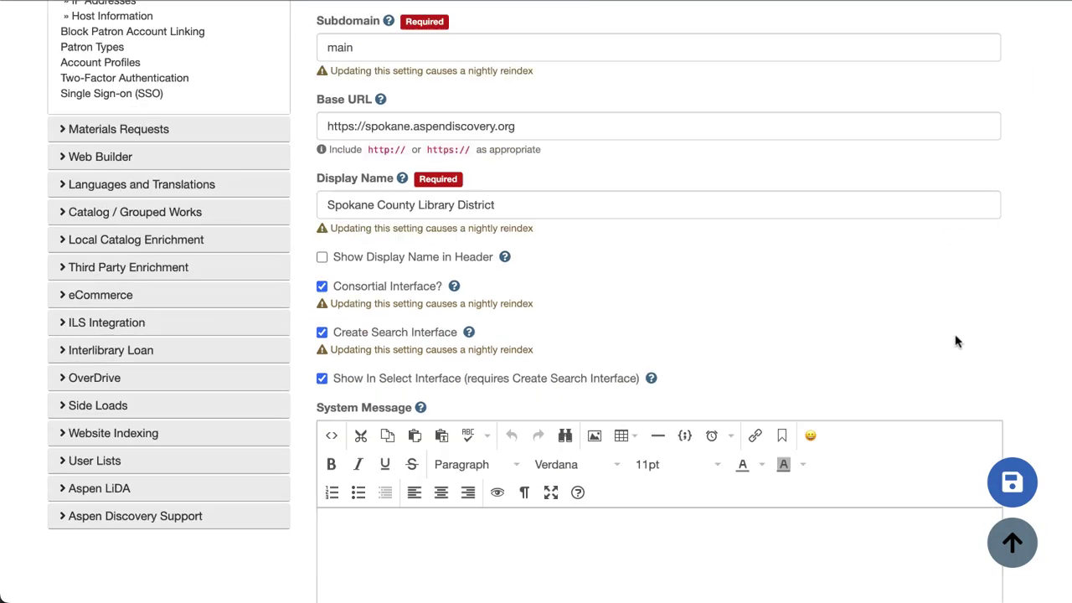
{"action": "scroll", "coordinate": [956, 341], "scroll_direction": "down", "scroll_amount": 20}
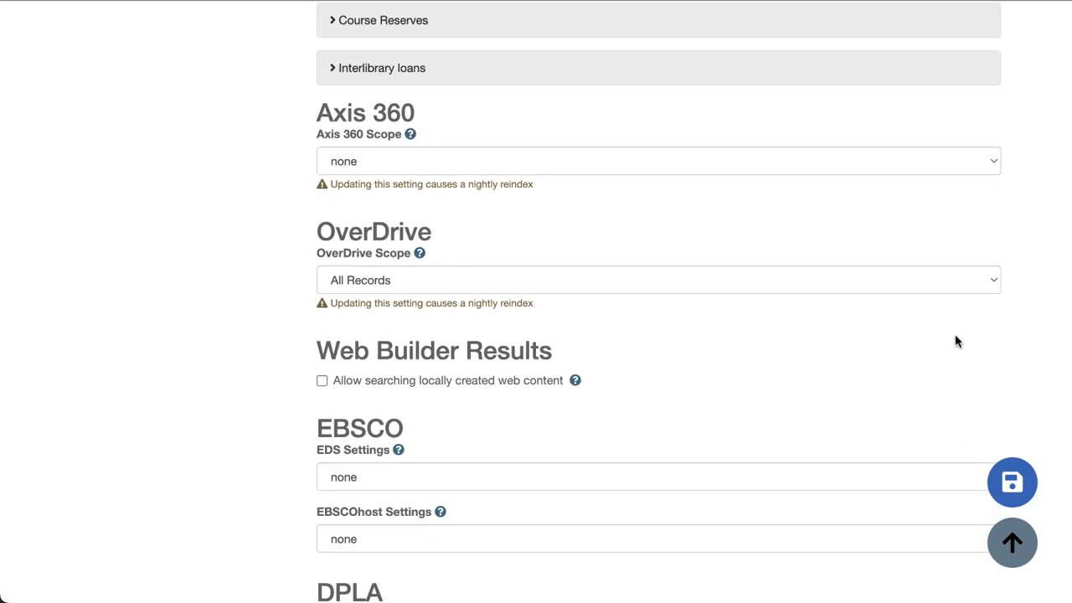
{"action": "scroll", "coordinate": [955, 340], "scroll_direction": "down", "scroll_amount": 10}
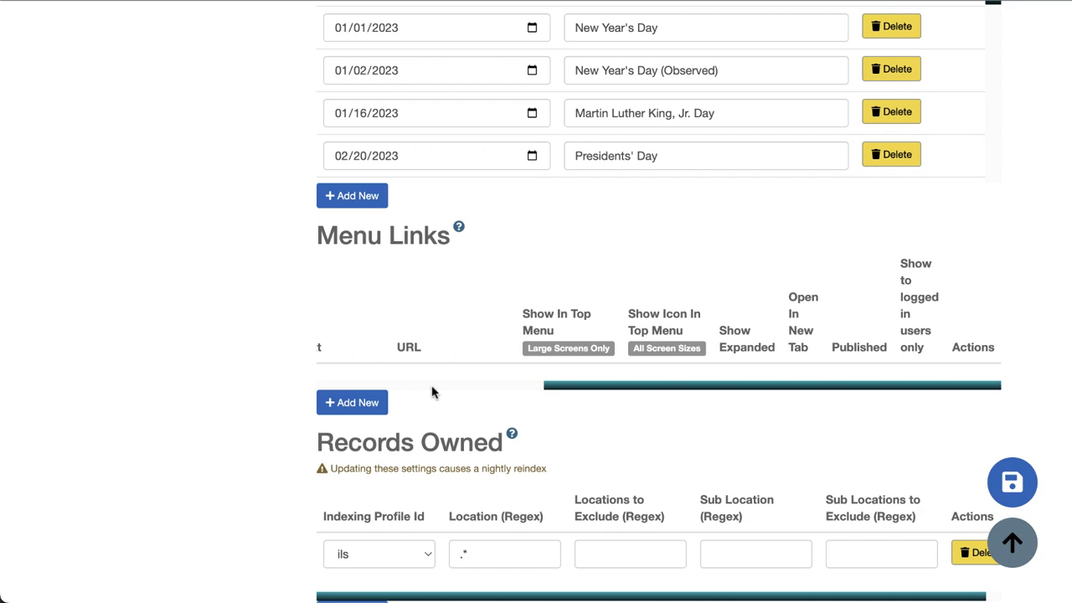
{"action": "left_click", "coordinate": [362, 402]}
{"action": "left_click", "coordinate": [362, 444]}
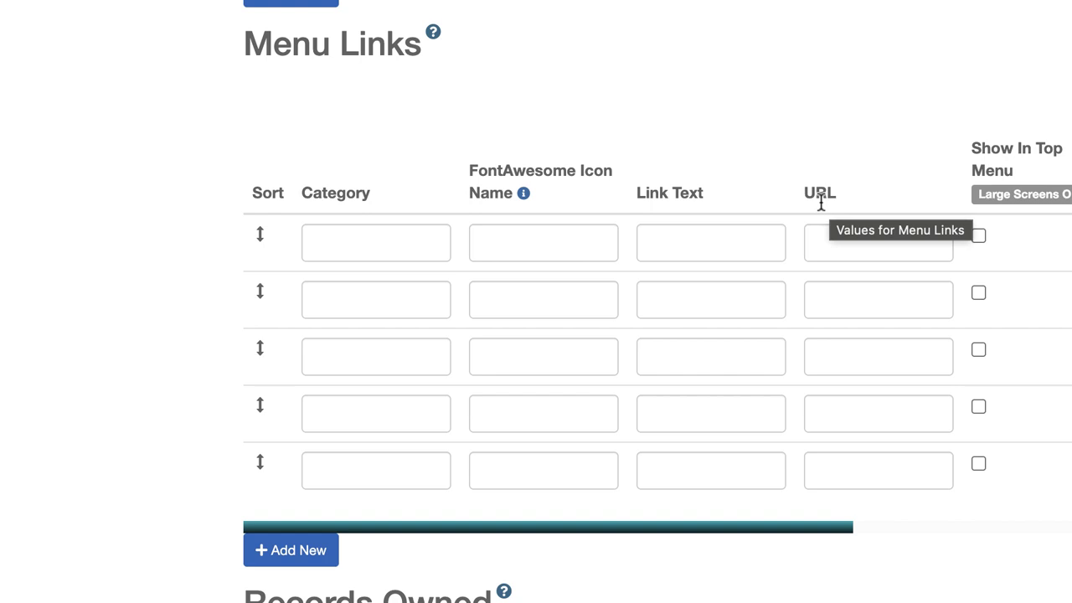
Fill in the first menu link with category Events, link text Events and the copied events page URL
{"action": "left_click", "coordinate": [363, 242]}
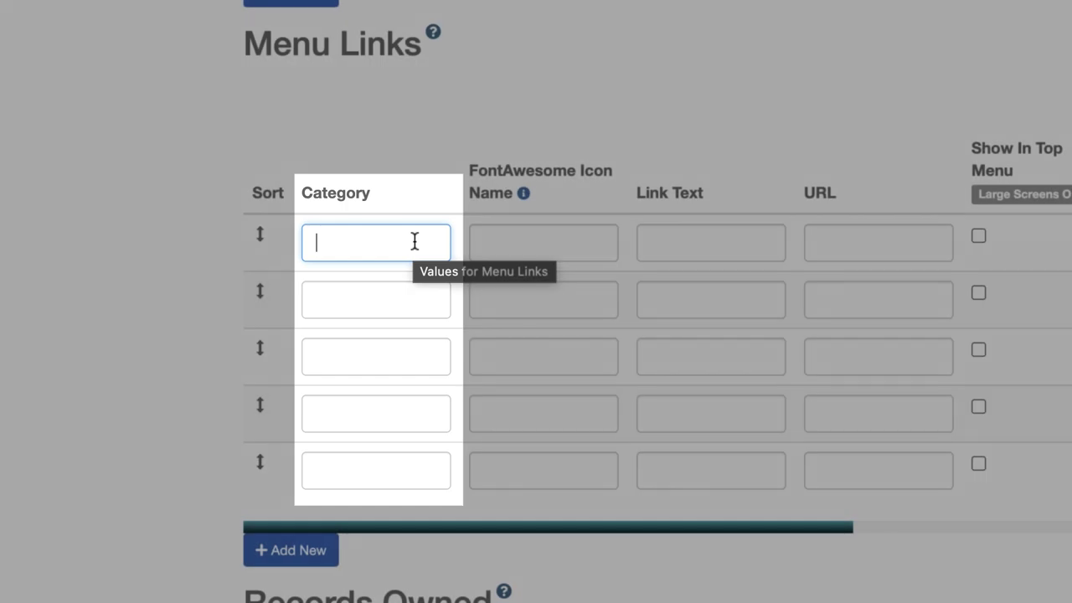
{"action": "type", "text": "Events"}
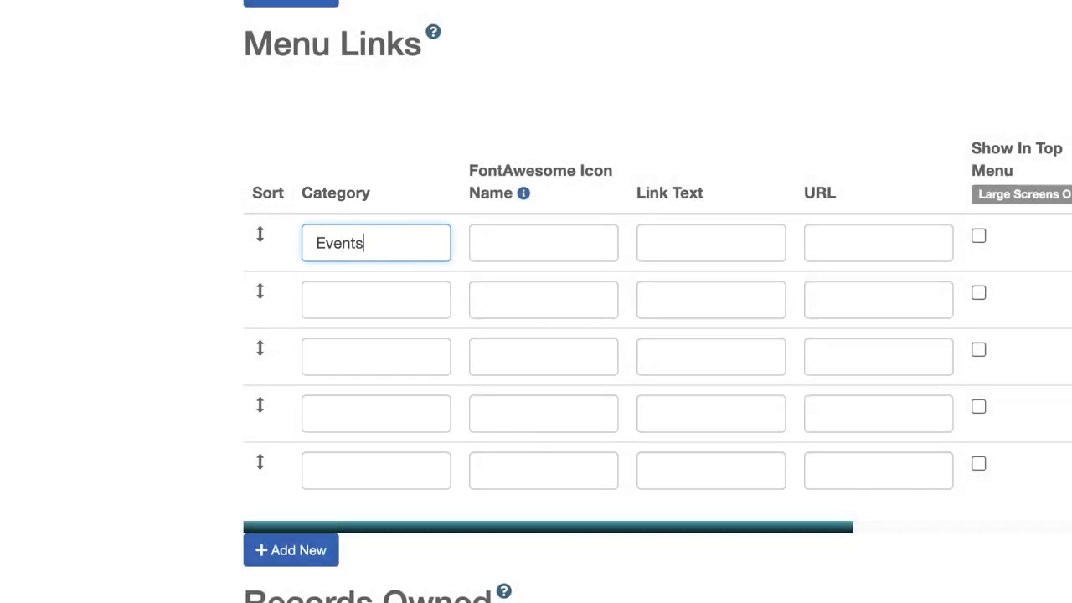
{"action": "left_click", "coordinate": [709, 241]}
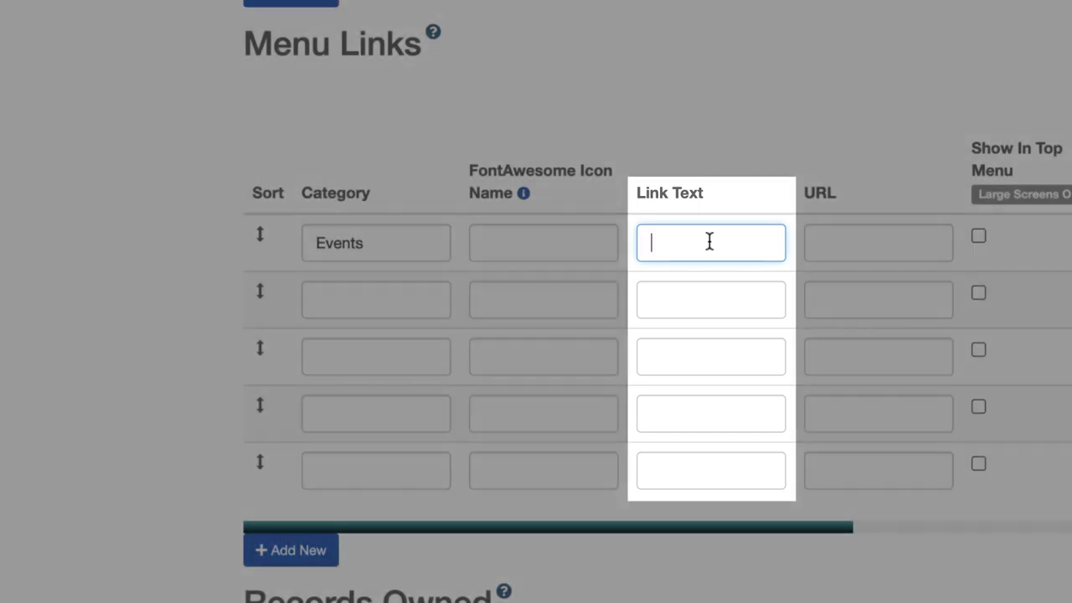
{"action": "type", "text": "Events"}
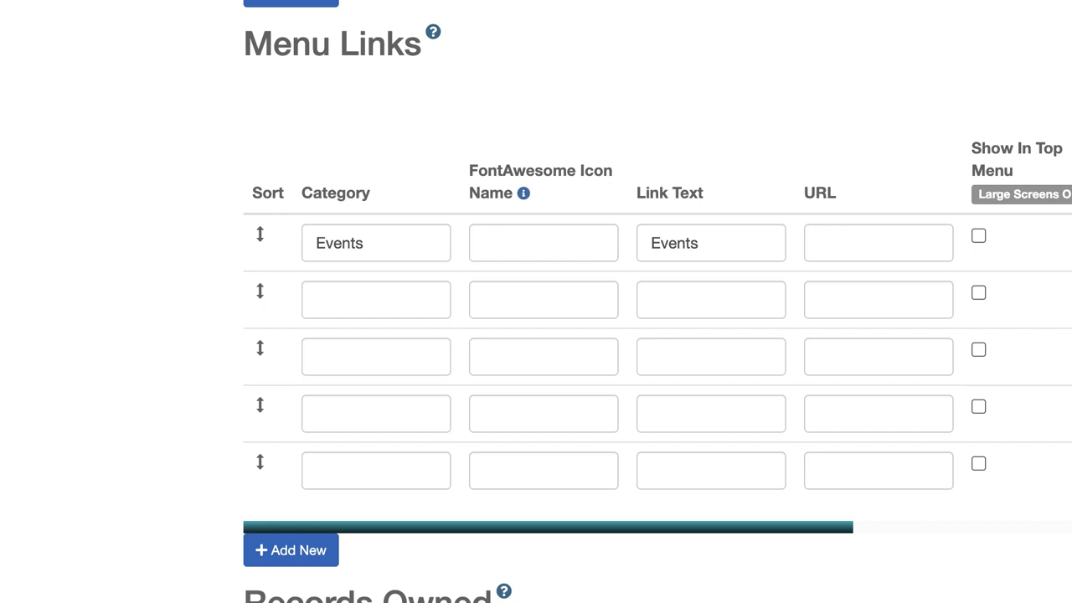
{"action": "left_click", "coordinate": [906, 246]}
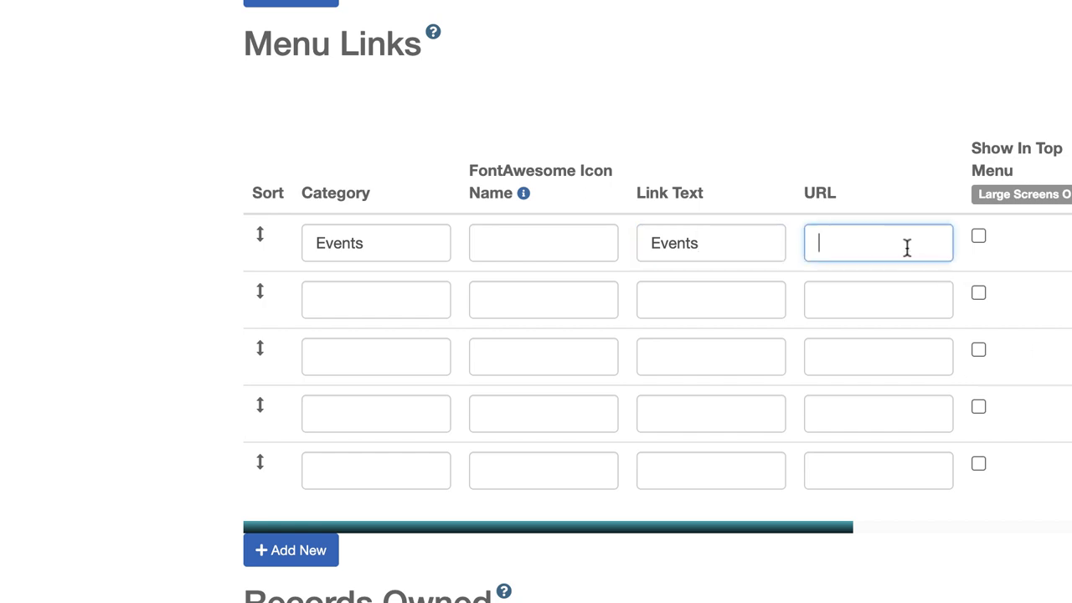
{"action": "key", "text": "ctrl+v"}
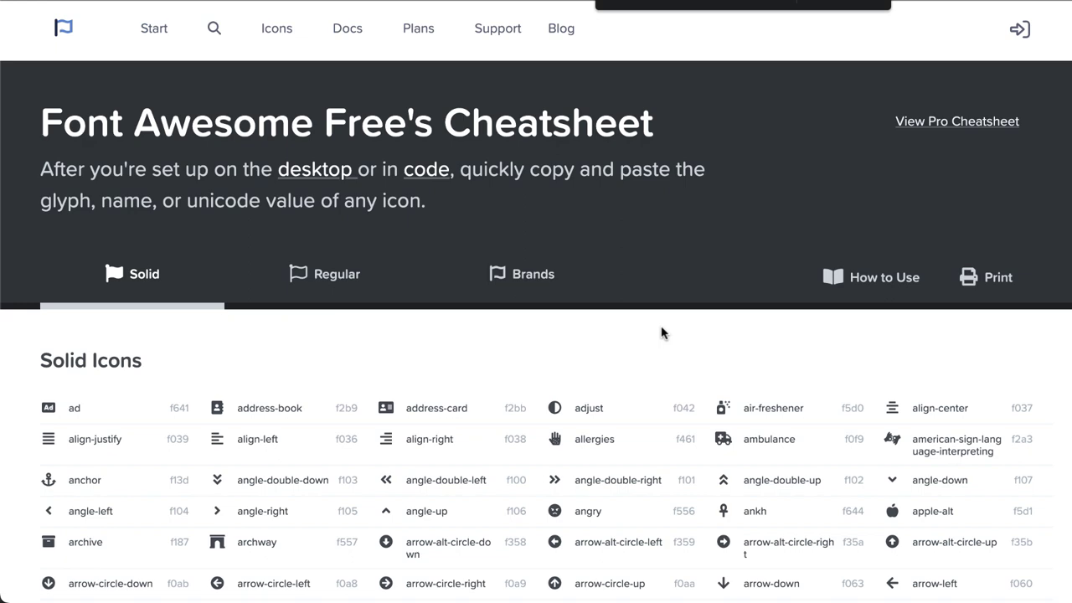
Look up "calendar" in the Font Awesome cheatsheet and copy the name calendar-alt into the Events link's icon name
{"action": "type", "text": "calendar"}
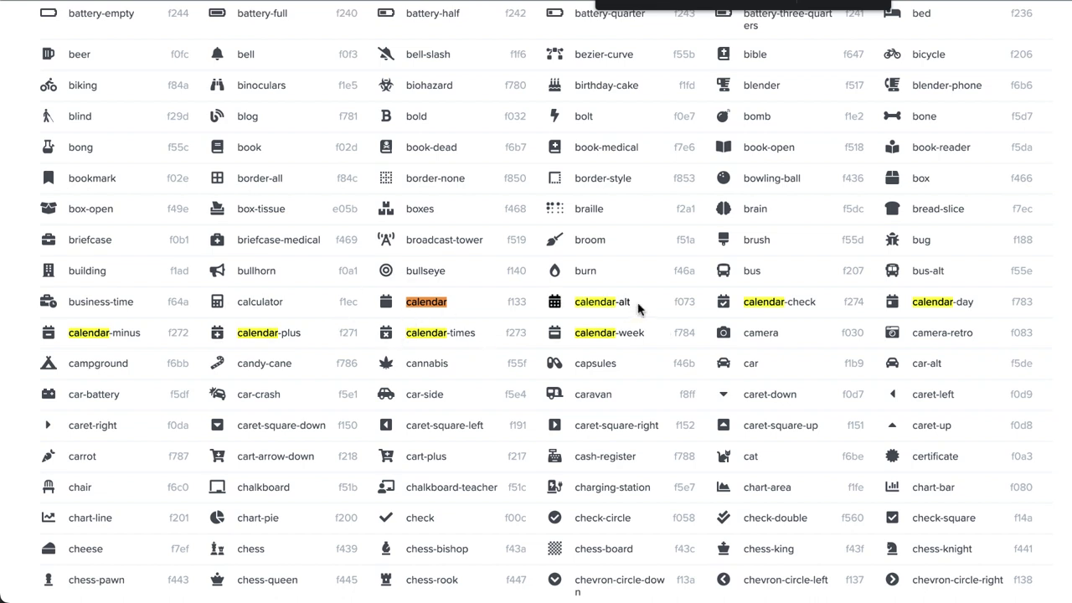
{"action": "left_click_drag", "start_coordinate": [633, 303], "coordinate": [574, 303]}
{"action": "key", "text": "ctrl+c"}
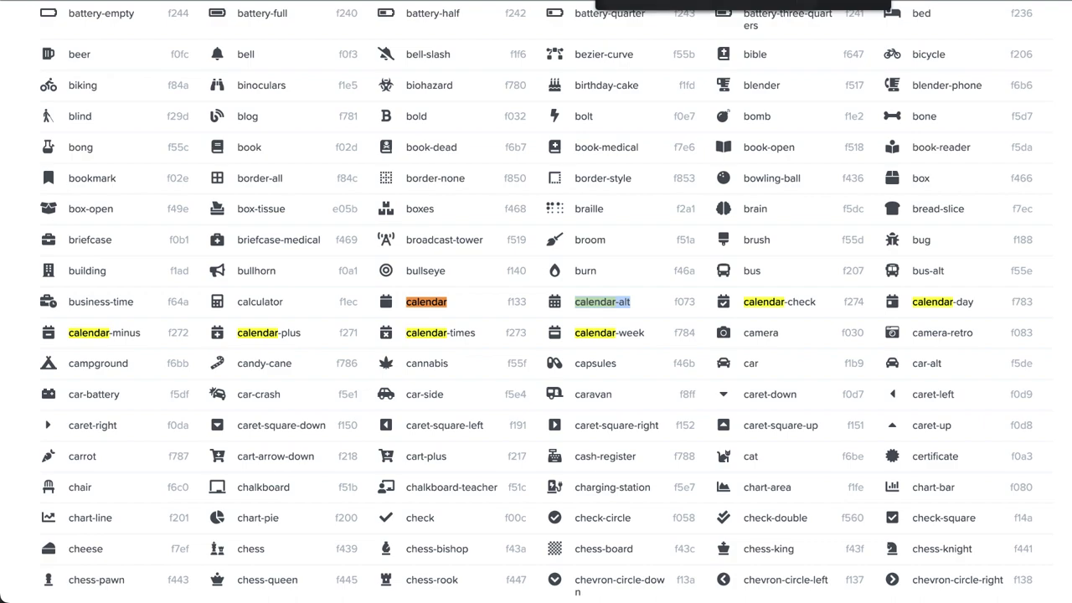
{"action": "key", "text": "ctrl+Tab"}
{"action": "left_click", "coordinate": [552, 259]}
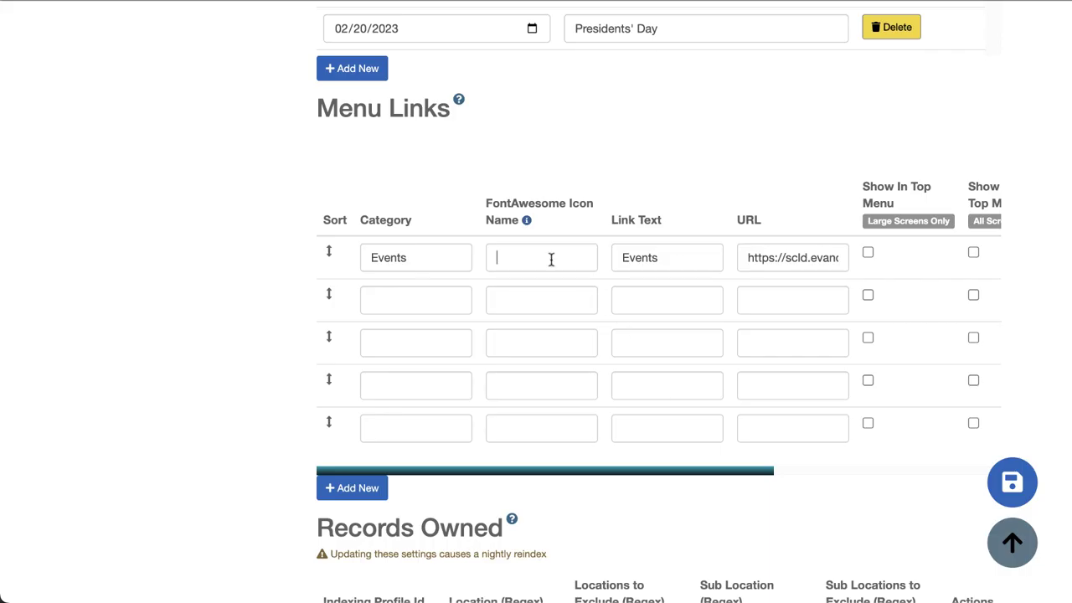
{"action": "key", "text": "ctrl+v"}
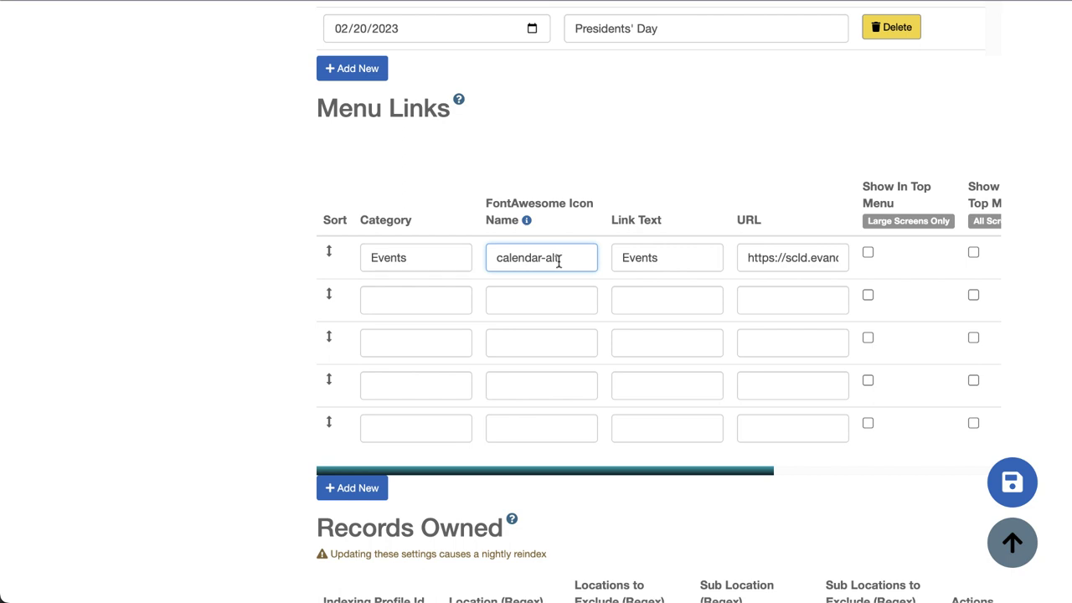
{"action": "left_click", "coordinate": [547, 219]}
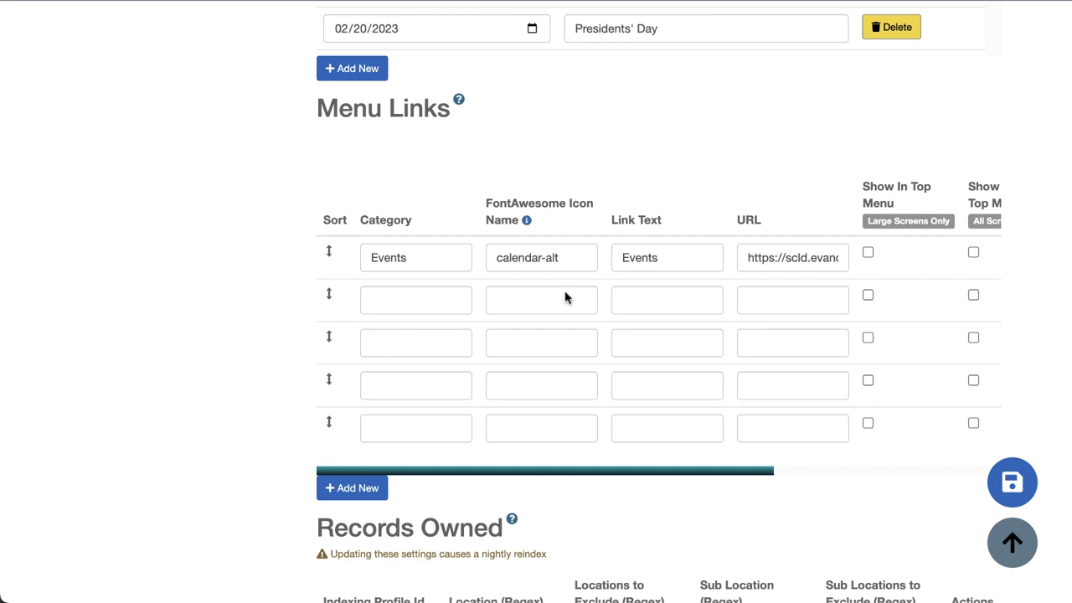
Give the second menu link the category Online Resources, the icon name laptop and the link text Online Resources
{"action": "left_click", "coordinate": [457, 306]}
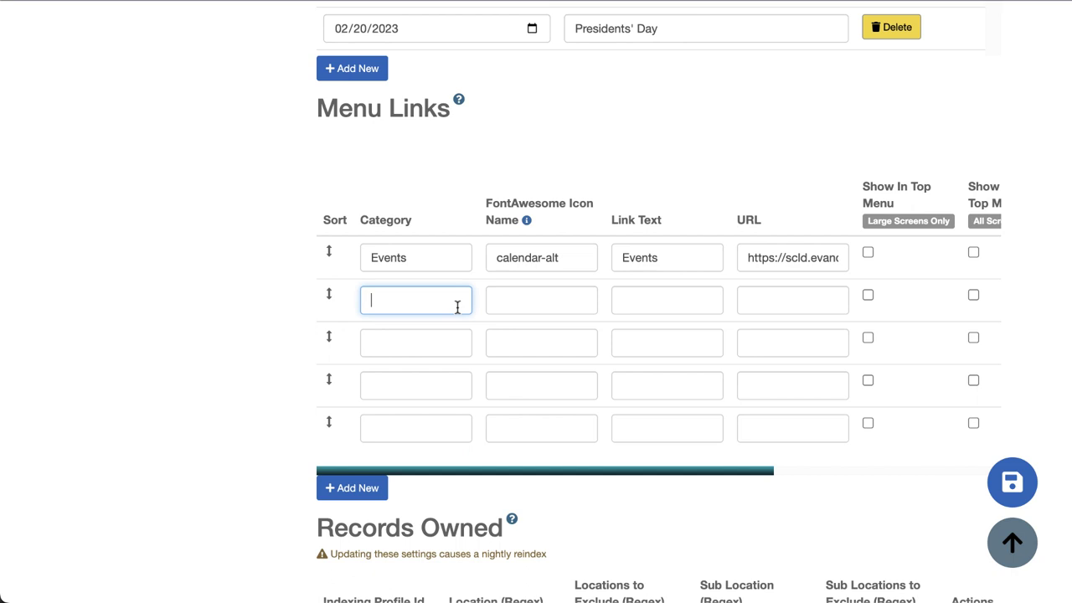
{"action": "type", "text": "Online Resources"}
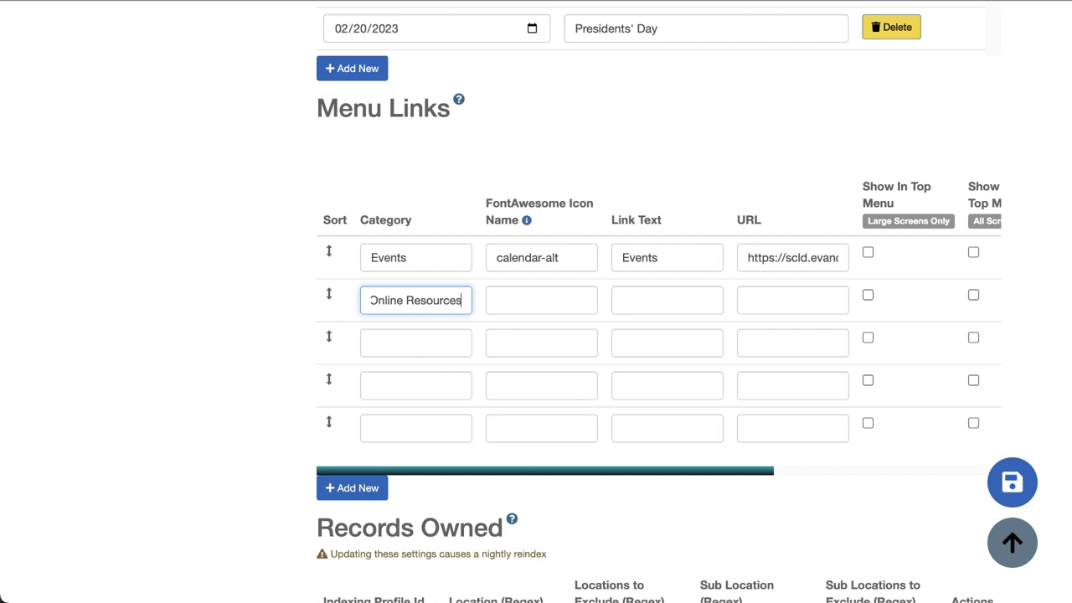
{"action": "left_click", "coordinate": [514, 293]}
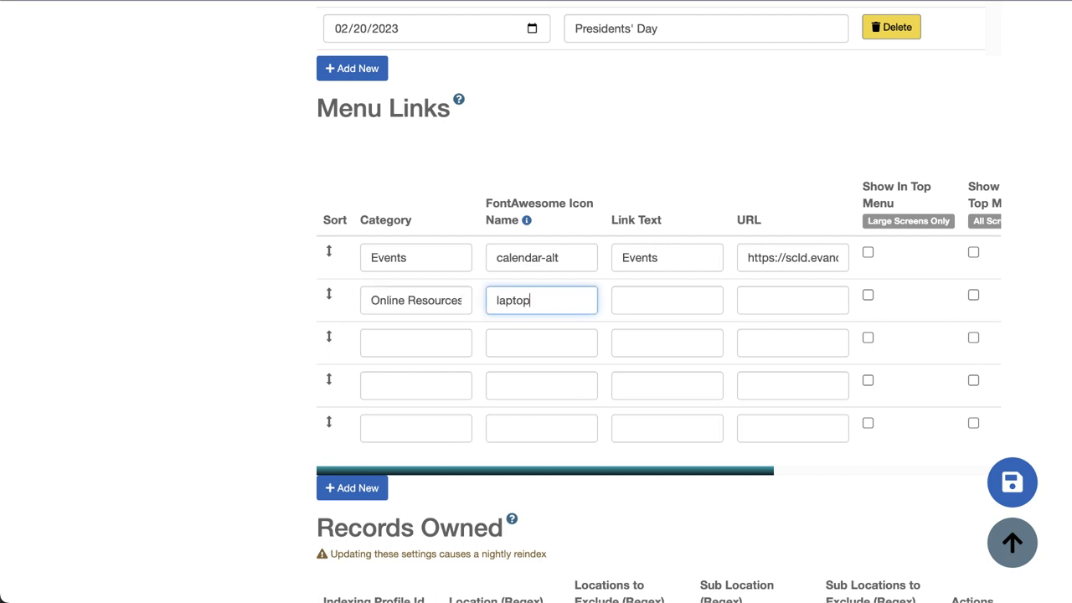
{"action": "left_click", "coordinate": [657, 311]}
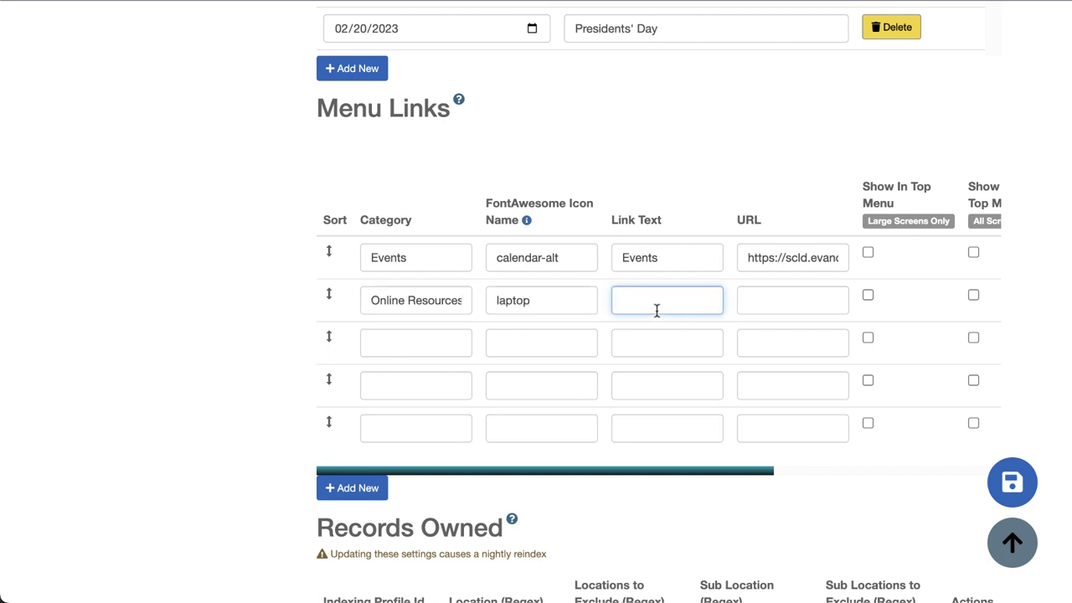
{"action": "type", "text": "Online Resources"}
Set the Online Resources link's URL to /WebBuilder/ResourcesList and check the full path in the field
{"action": "left_click", "coordinate": [785, 310]}
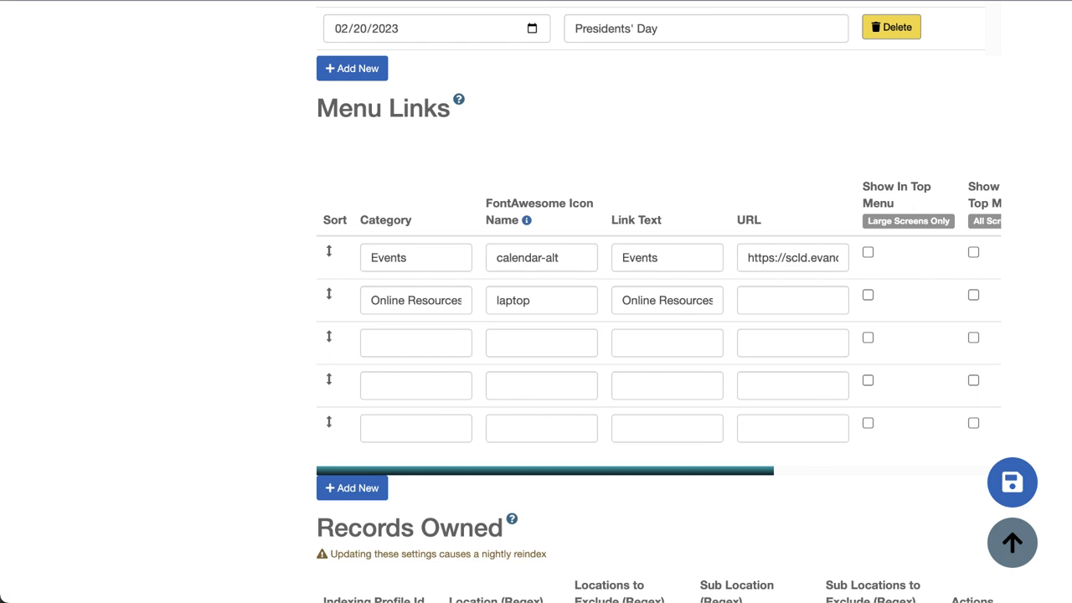
{"action": "left_click", "coordinate": [782, 295]}
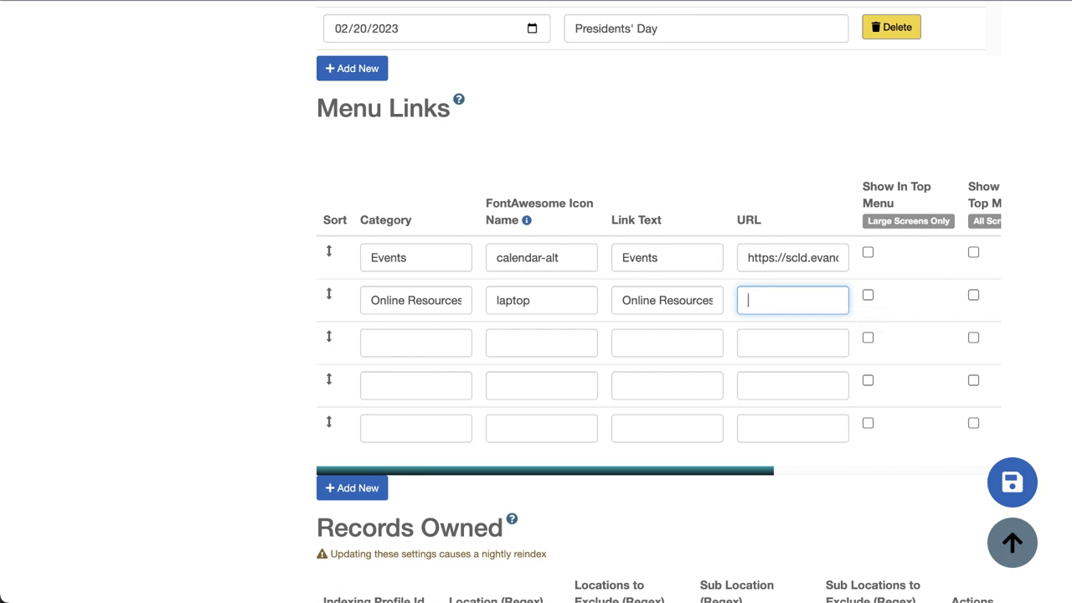
{"action": "type", "text": "/WebBuilder/ResourcesList"}
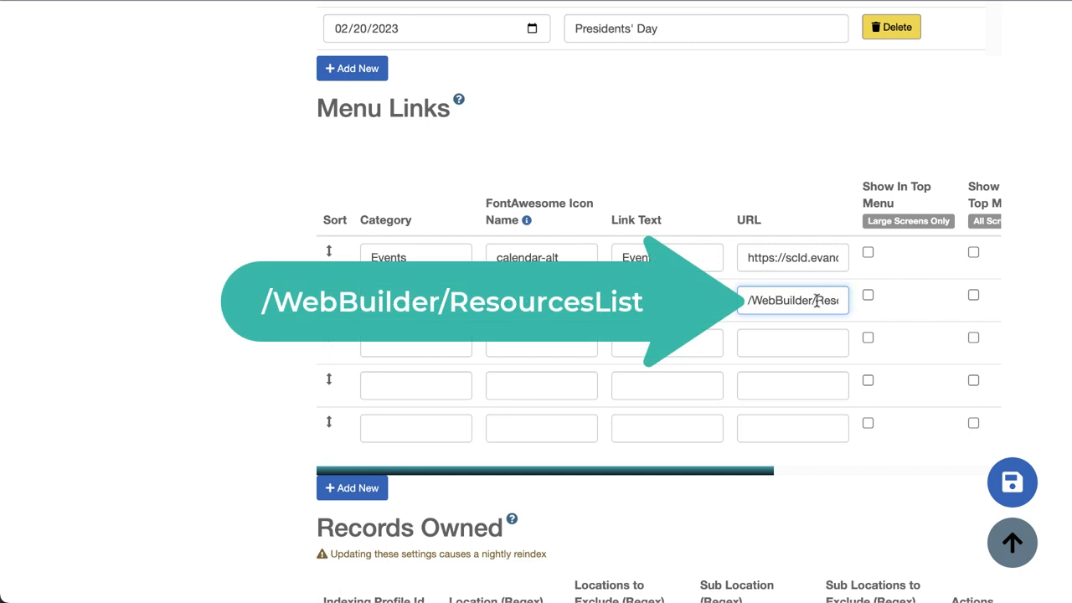
{"action": "mouse_move", "coordinate": [834, 301]}
{"action": "left_mouse_down"}
{"action": "mouse_move", "coordinate": [849, 304]}
{"action": "mouse_move", "coordinate": [831, 304]}
{"action": "left_mouse_up"}
{"action": "left_click", "coordinate": [832, 304]}
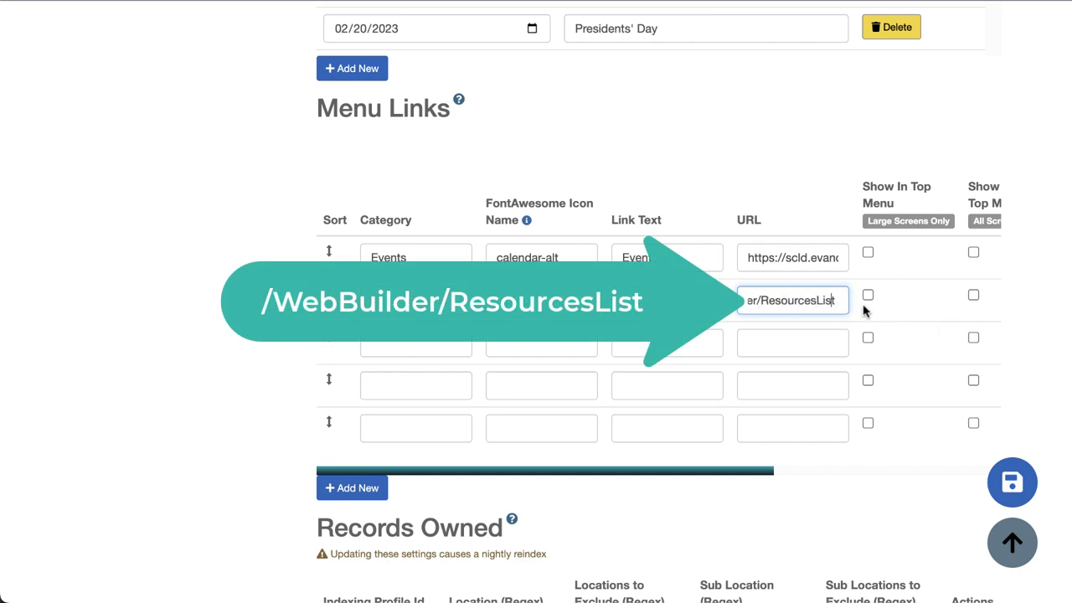
{"action": "left_click_drag", "start_coordinate": [802, 299], "coordinate": [734, 300]}
{"action": "left_click", "coordinate": [789, 300]}
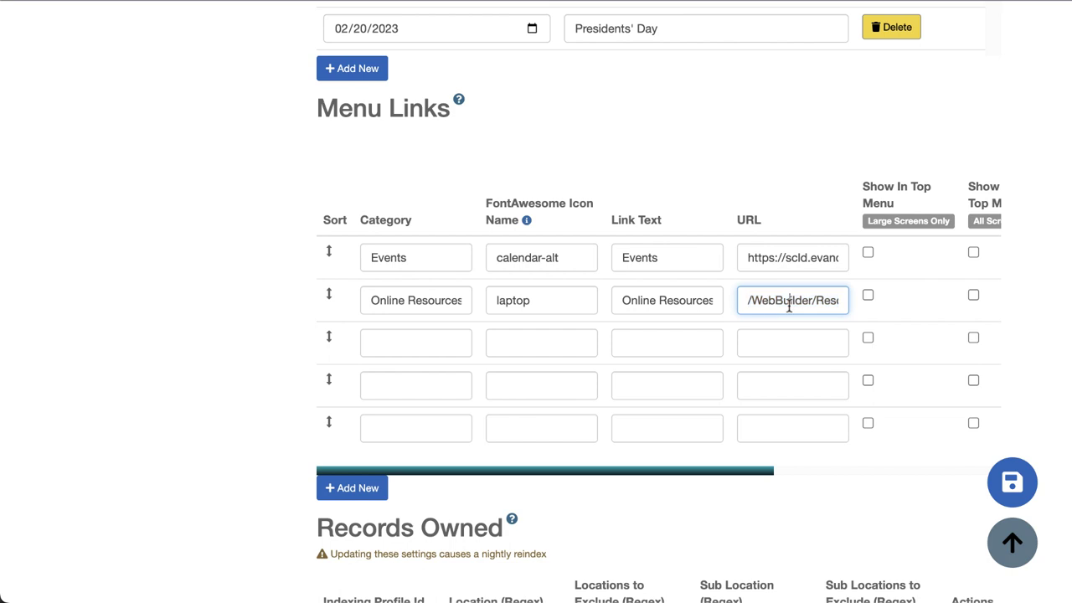
Set the category of the third, fourth and fifth menu links to About Us
{"action": "left_click", "coordinate": [411, 345]}
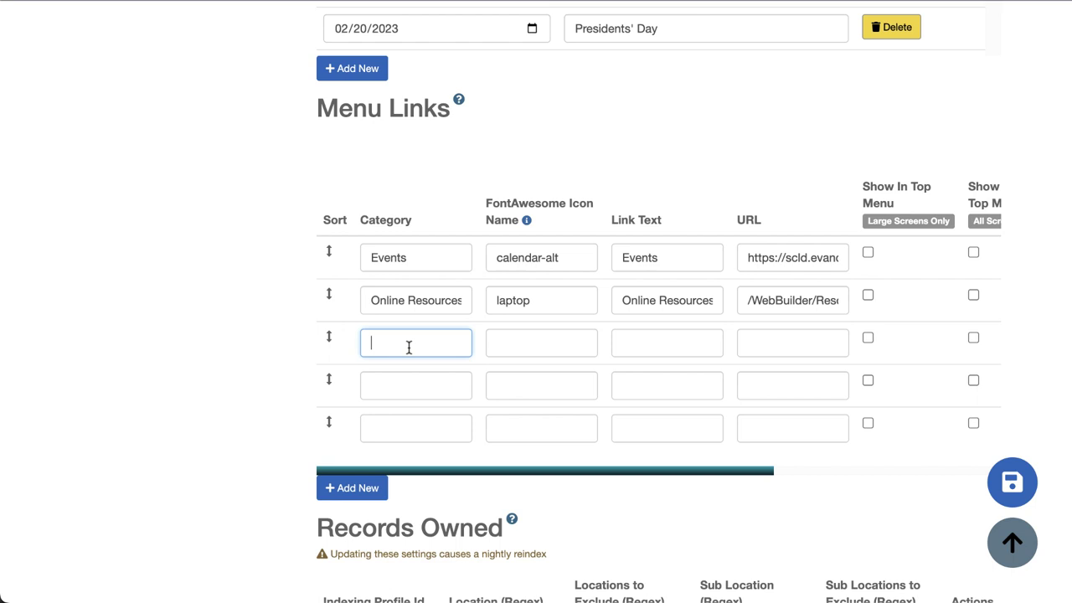
{"action": "type", "text": "About Us"}
{"action": "left_click_drag", "start_coordinate": [461, 343], "coordinate": [357, 346]}
{"action": "key", "text": "ctrl+c"}
{"action": "left_click", "coordinate": [426, 390]}
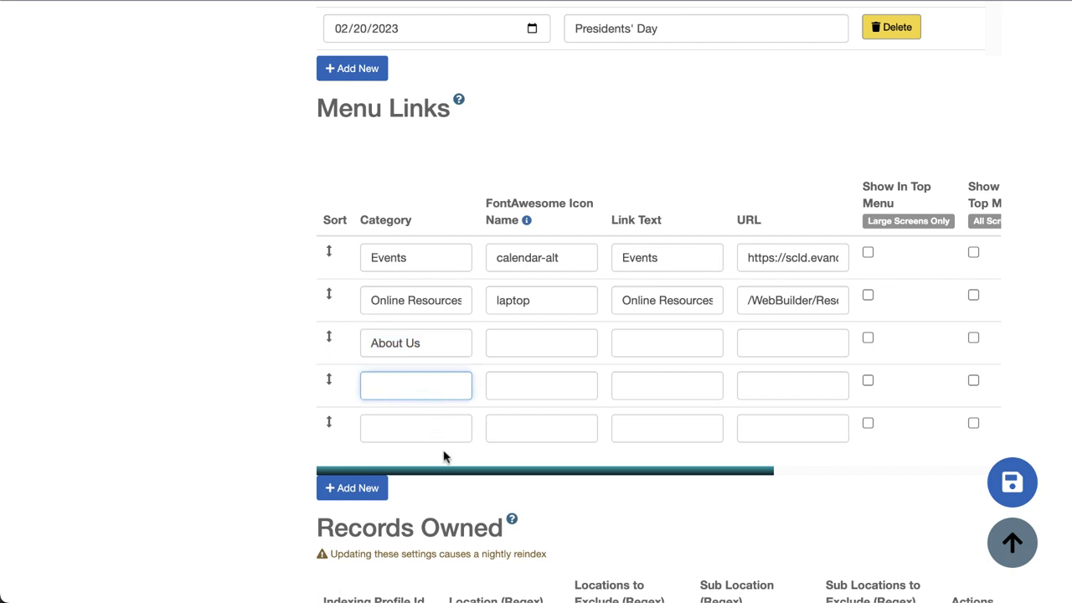
{"action": "key", "text": "ctrl+v"}
{"action": "left_click", "coordinate": [424, 427]}
{"action": "key", "text": "ctrl+v"}
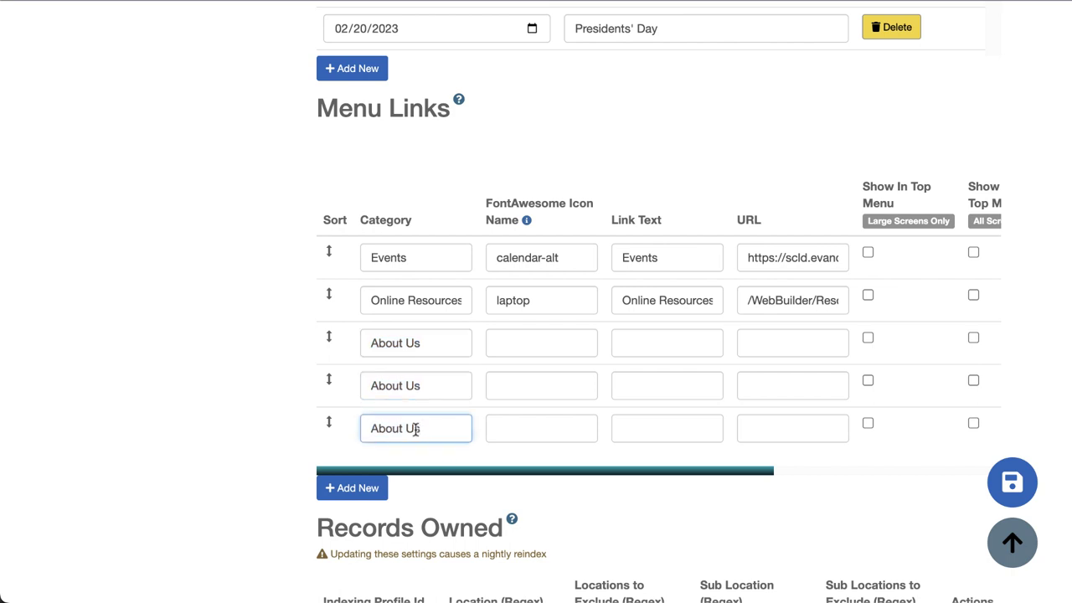
Enter Locations, Connect and Friends of the Library as the link texts of the three About Us rows
{"action": "left_click", "coordinate": [639, 343]}
{"action": "type", "text": "Locations"}
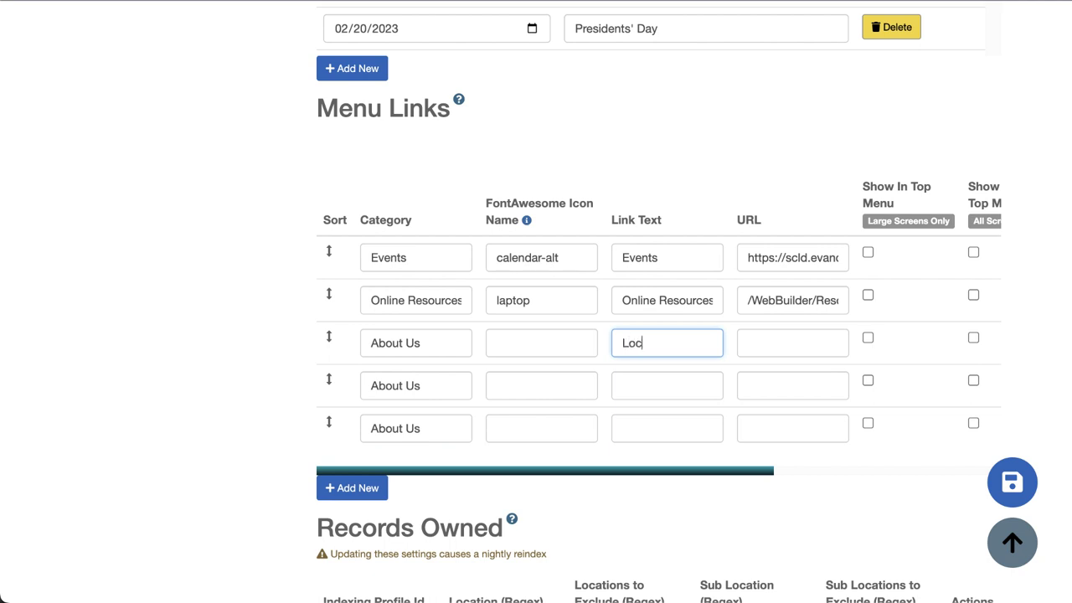
{"action": "left_click", "coordinate": [641, 383]}
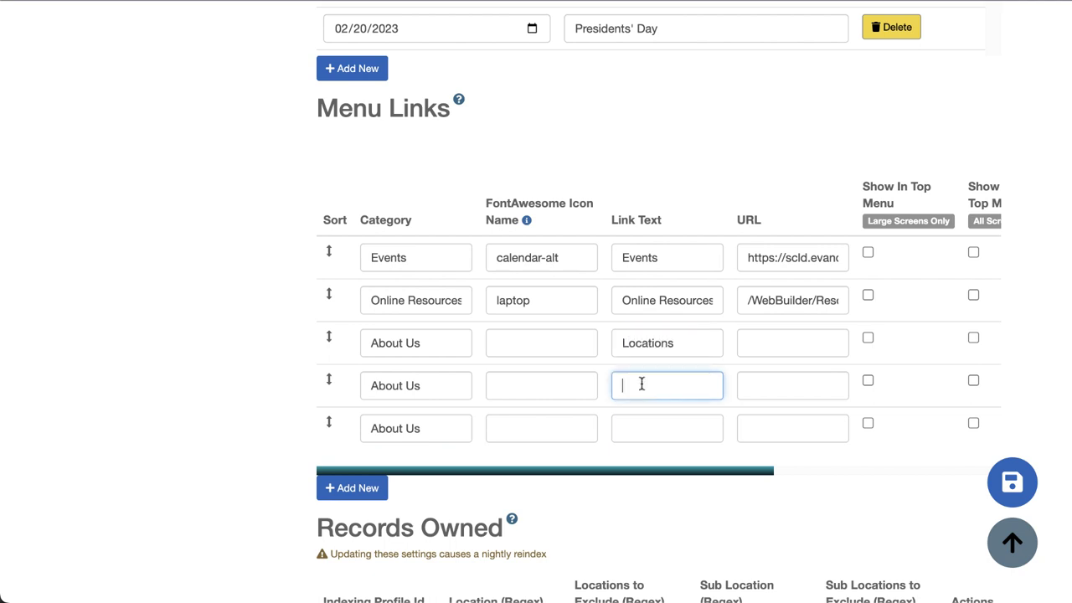
{"action": "type", "text": "Connect"}
{"action": "left_click", "coordinate": [688, 423]}
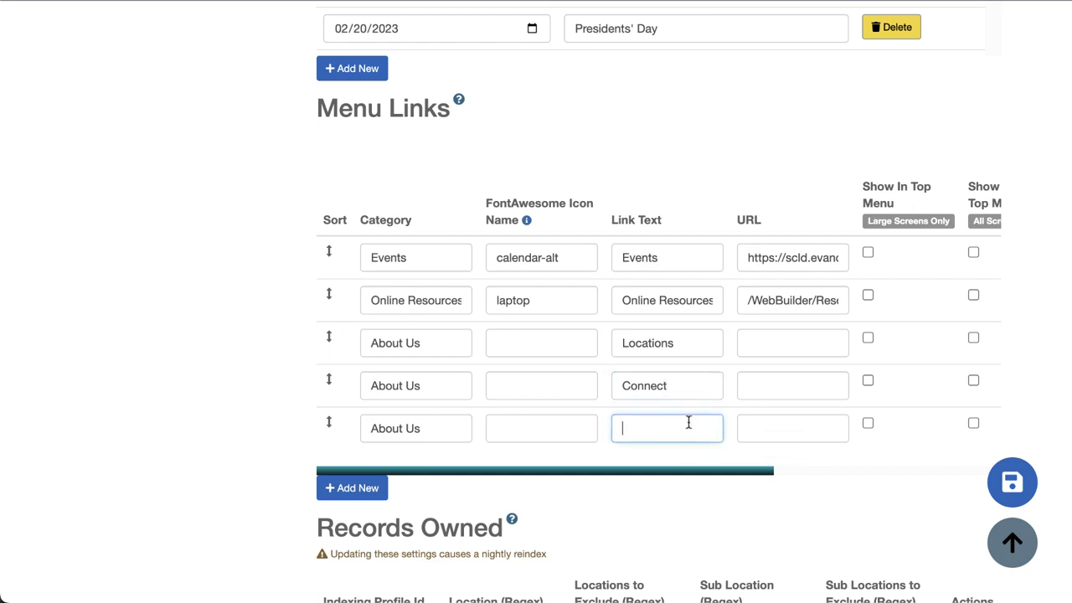
{"action": "type", "text": "Friends of "}
{"action": "type", "text": "the Library"}
{"action": "left_click", "coordinate": [544, 228]}
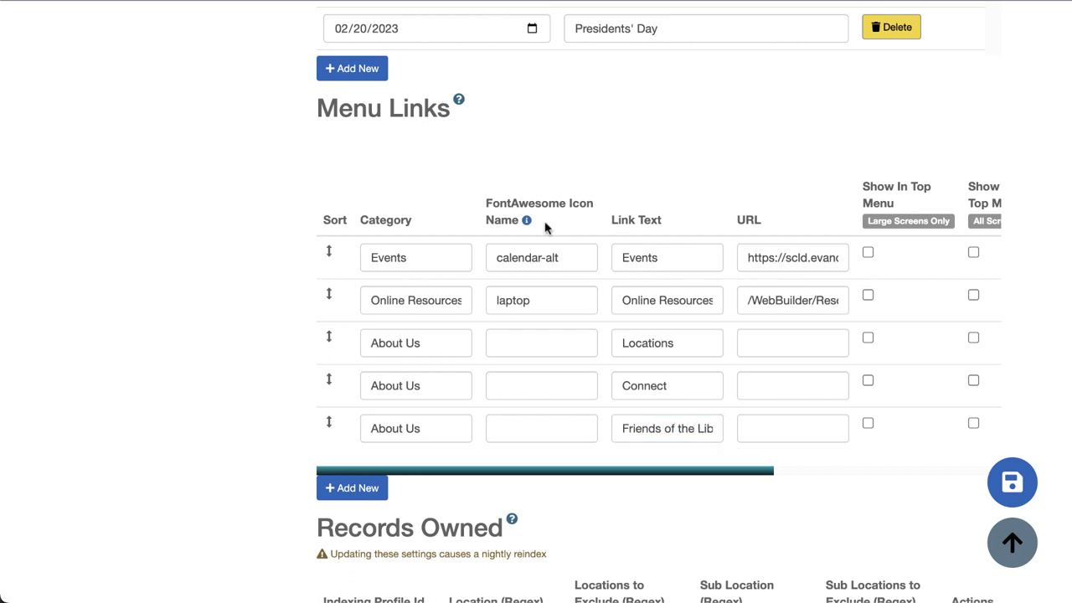
Enter the icon name info-circle and the library website URLs for the three About Us menu links
{"action": "left_click", "coordinate": [687, 349]}
{"action": "left_click", "coordinate": [710, 390]}
{"action": "left_click", "coordinate": [711, 429]}
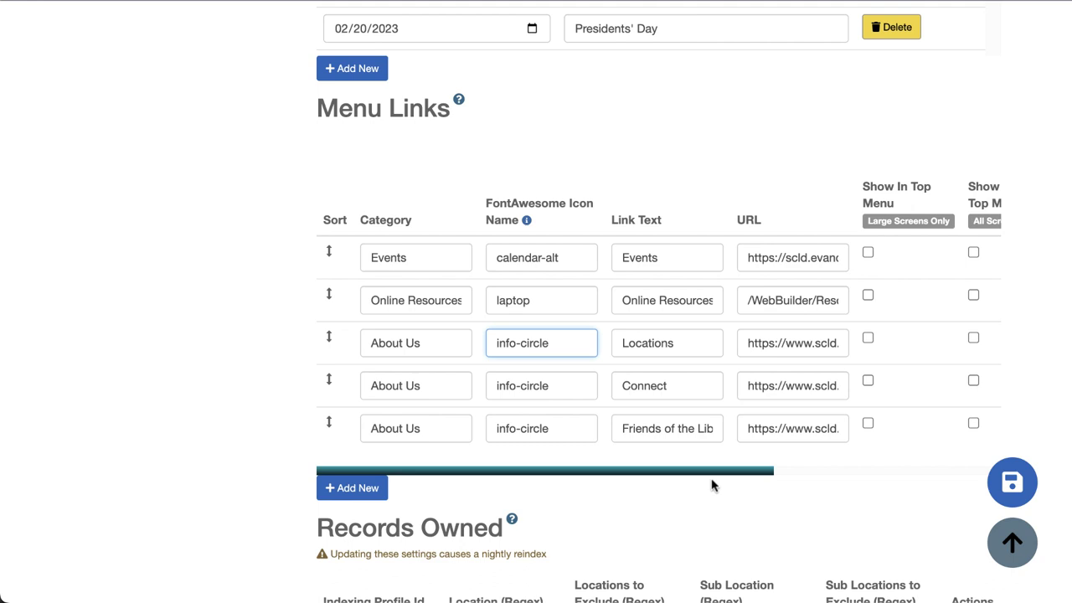
Enable Show In Top Menu for the Events and Online Resources menu links
{"action": "left_click_drag", "start_coordinate": [689, 471], "coordinate": [936, 472]}
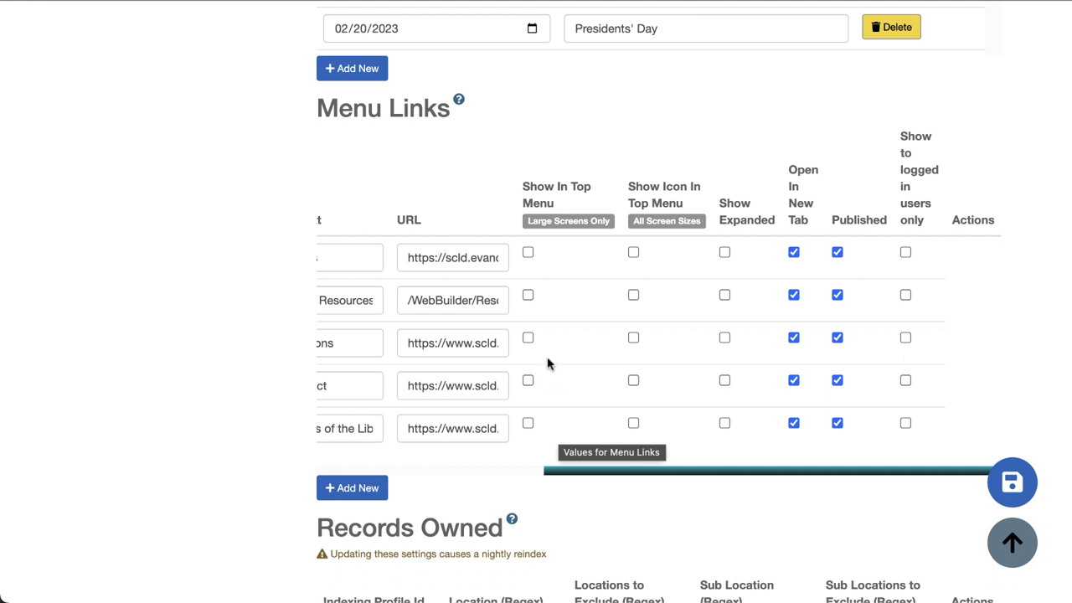
{"action": "left_click_drag", "start_coordinate": [620, 474], "coordinate": [590, 473]}
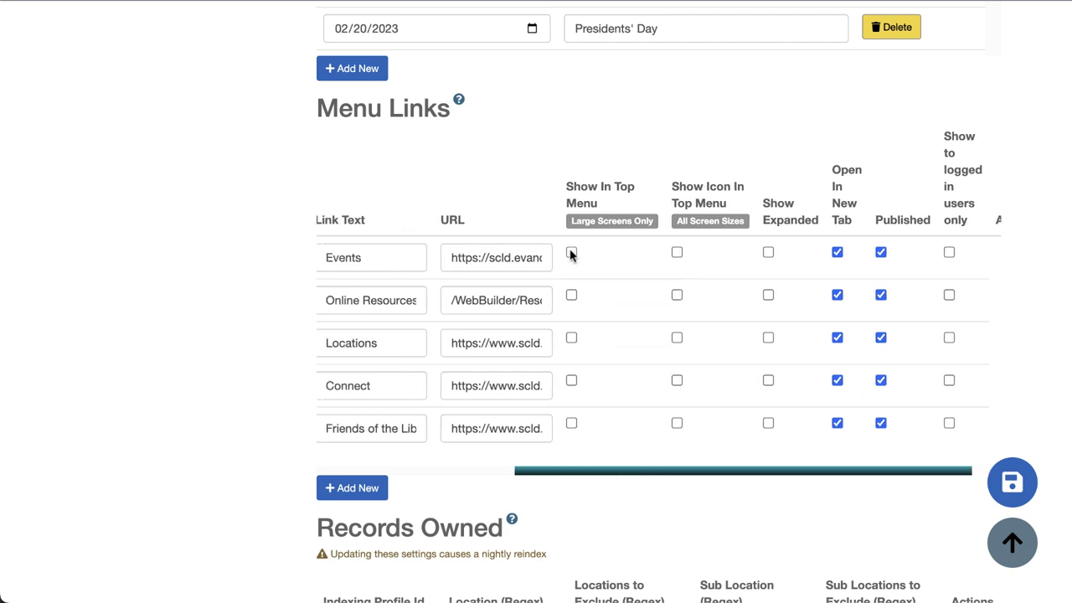
{"action": "left_click", "coordinate": [571, 253]}
{"action": "left_click", "coordinate": [572, 296]}
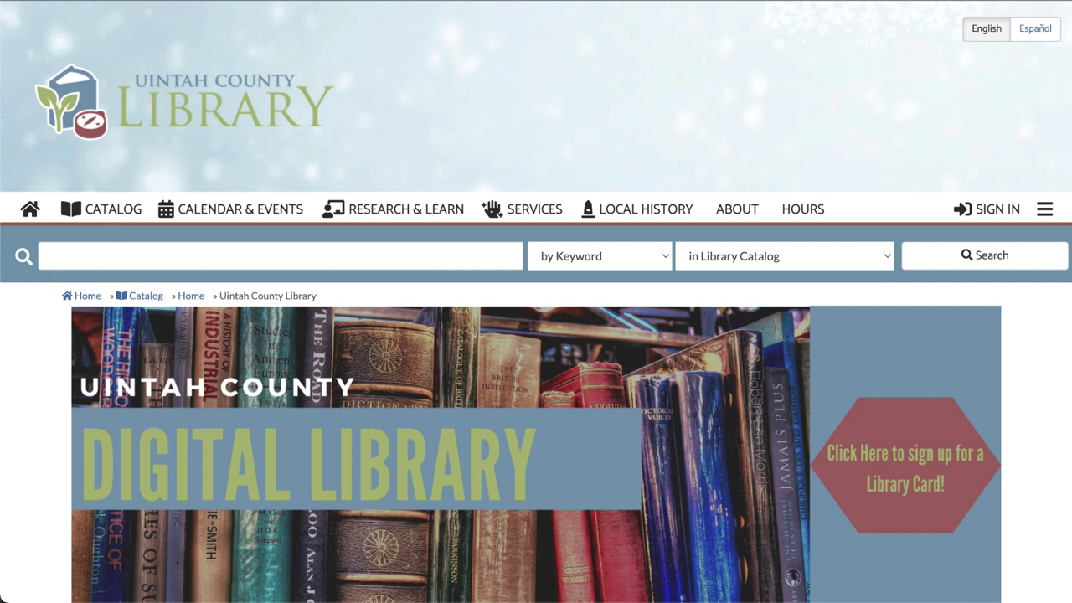
Examine how the Uintah County Library site's header links behave in a narrower window and look through its collapsed menu
{"action": "left_click_drag", "start_coordinate": [1070, 104], "coordinate": [871, 104]}
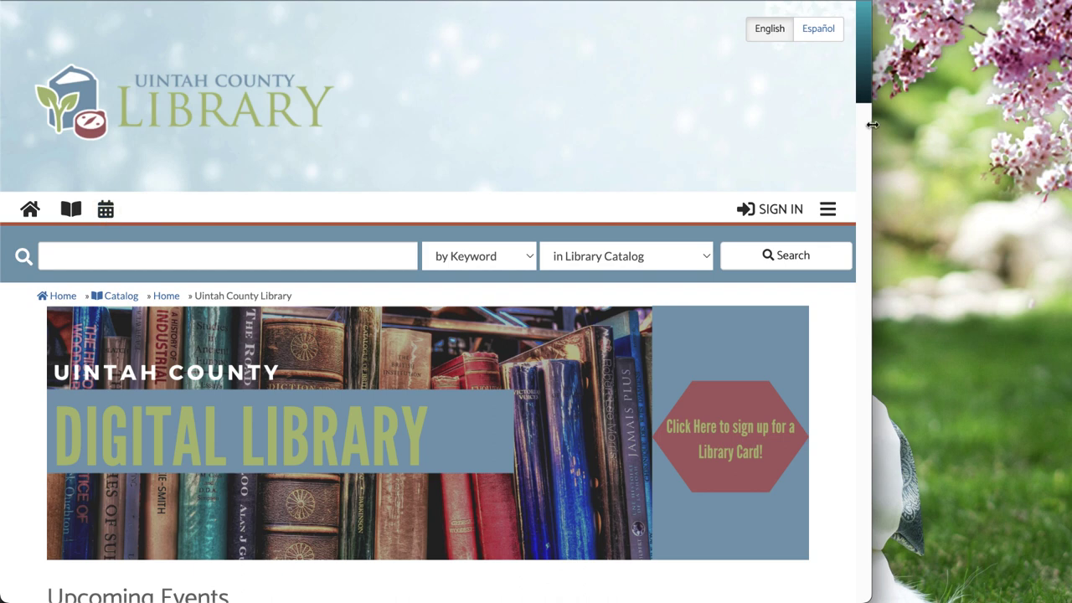
{"action": "left_click_drag", "start_coordinate": [876, 125], "coordinate": [1071, 128]}
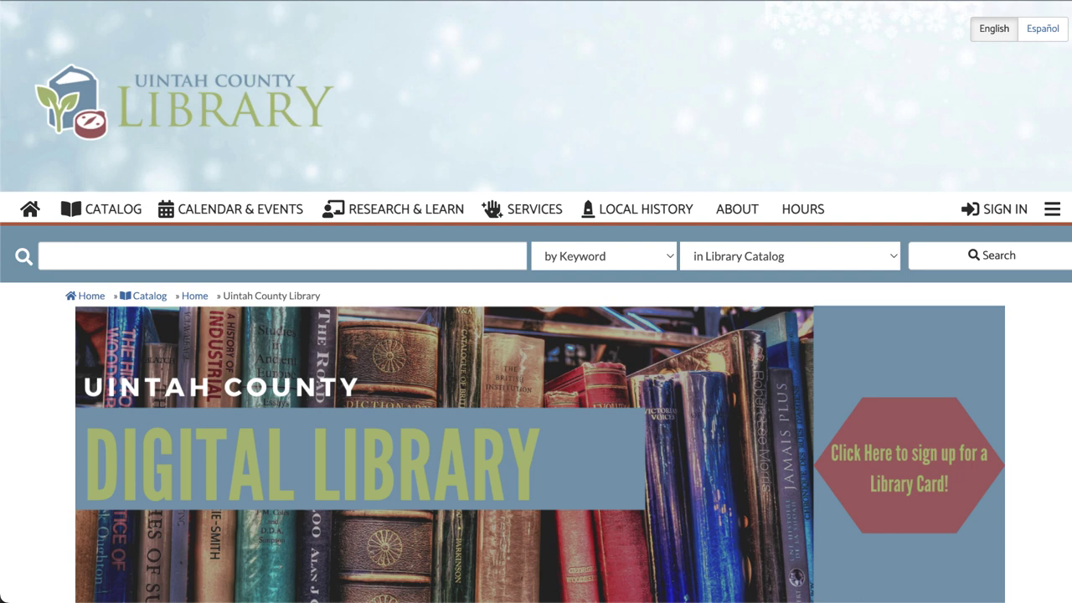
{"action": "left_click_drag", "start_coordinate": [1070, 151], "coordinate": [908, 138]}
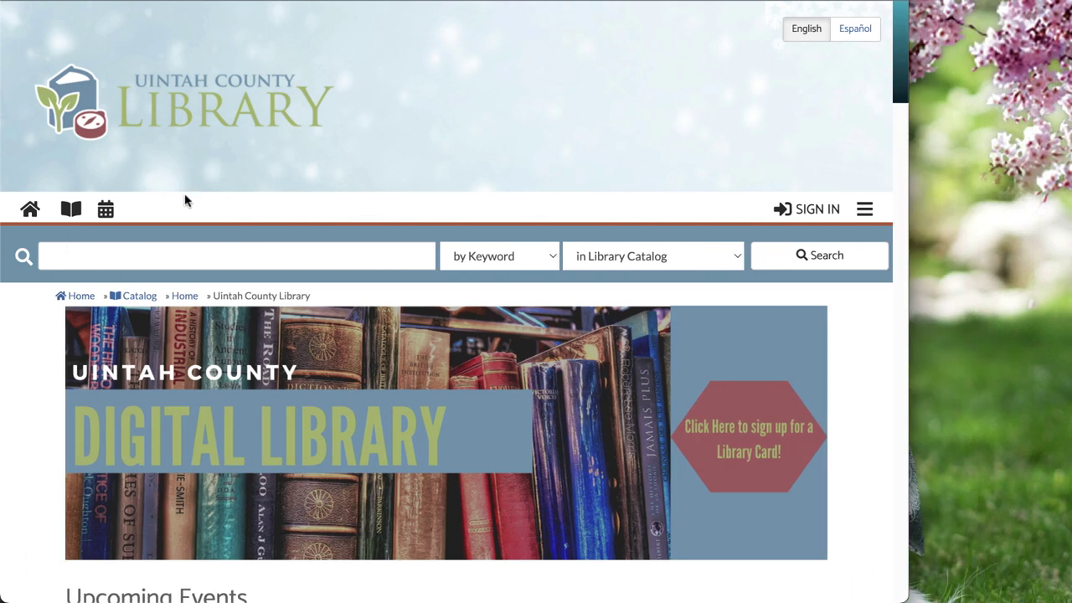
{"action": "left_click", "coordinate": [863, 214]}
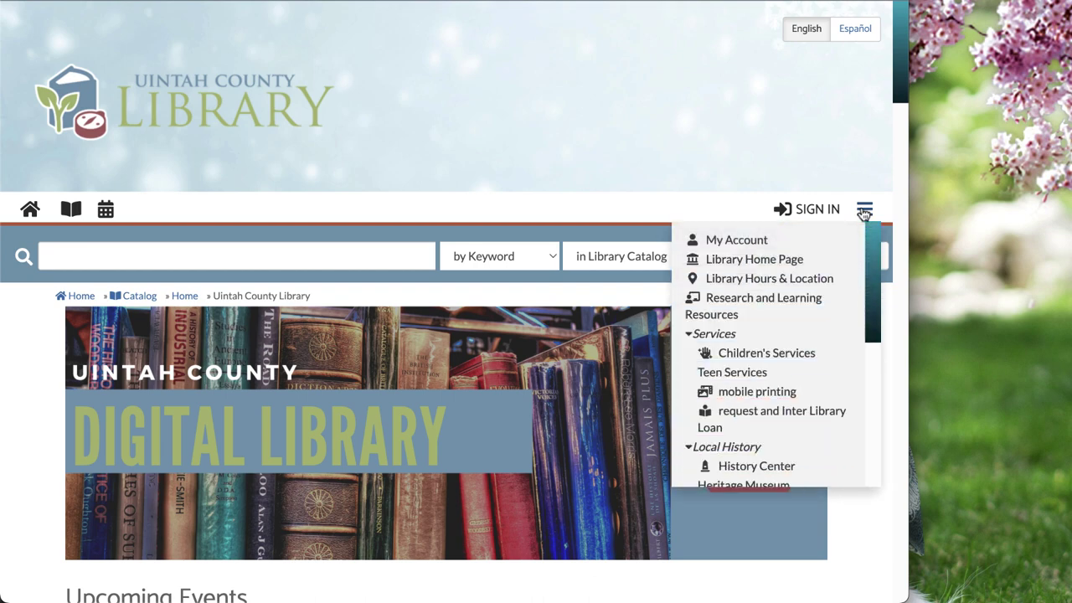
{"action": "scroll", "coordinate": [790, 380], "scroll_direction": "down", "scroll_amount": 2}
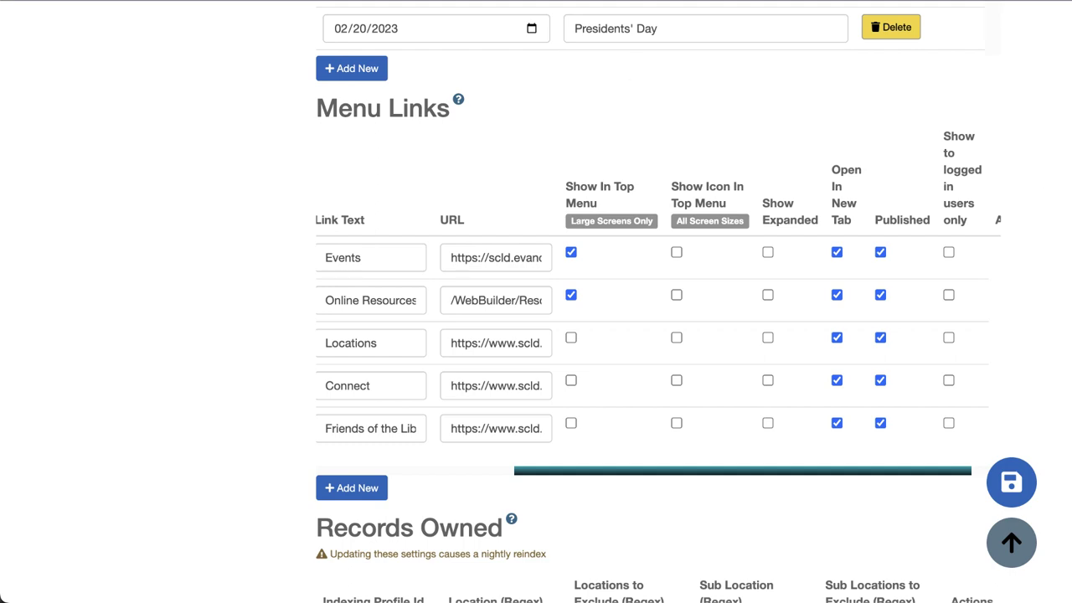
Save the library system settings and check the About Us category by expanding and collapsing it in the account menu
{"action": "scroll", "coordinate": [1051, 475], "scroll_direction": "down", "scroll_amount": 4}
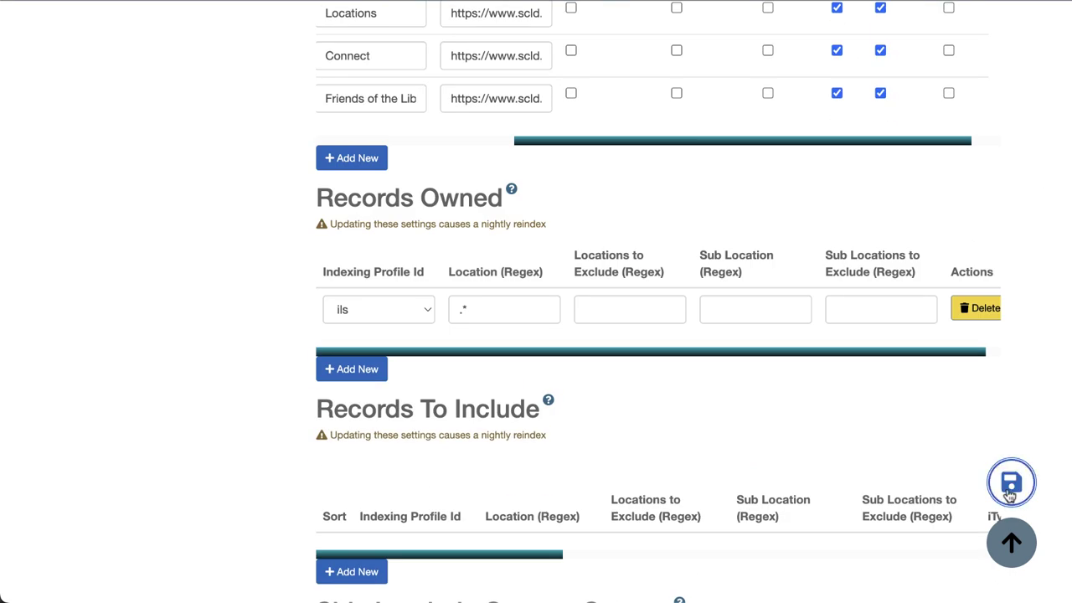
{"action": "left_click", "coordinate": [1011, 481]}
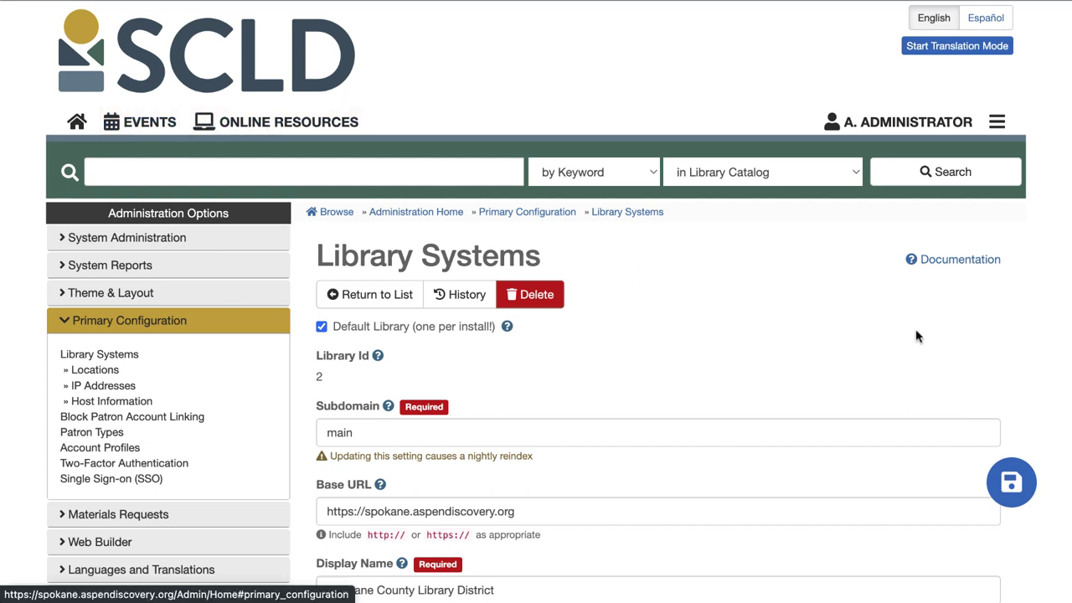
{"action": "left_click", "coordinate": [997, 124]}
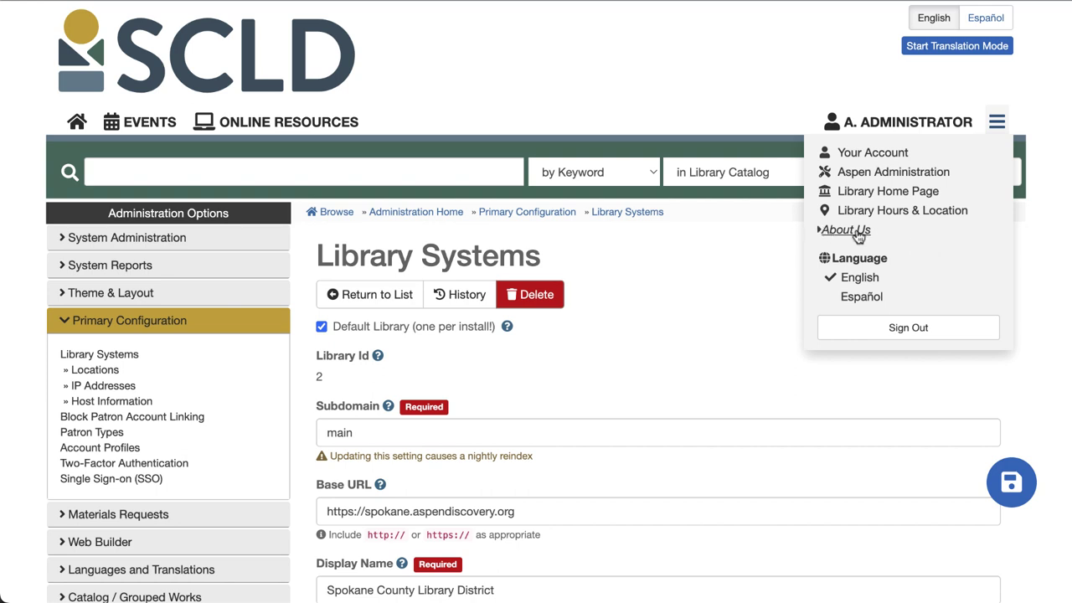
{"action": "left_click", "coordinate": [844, 231]}
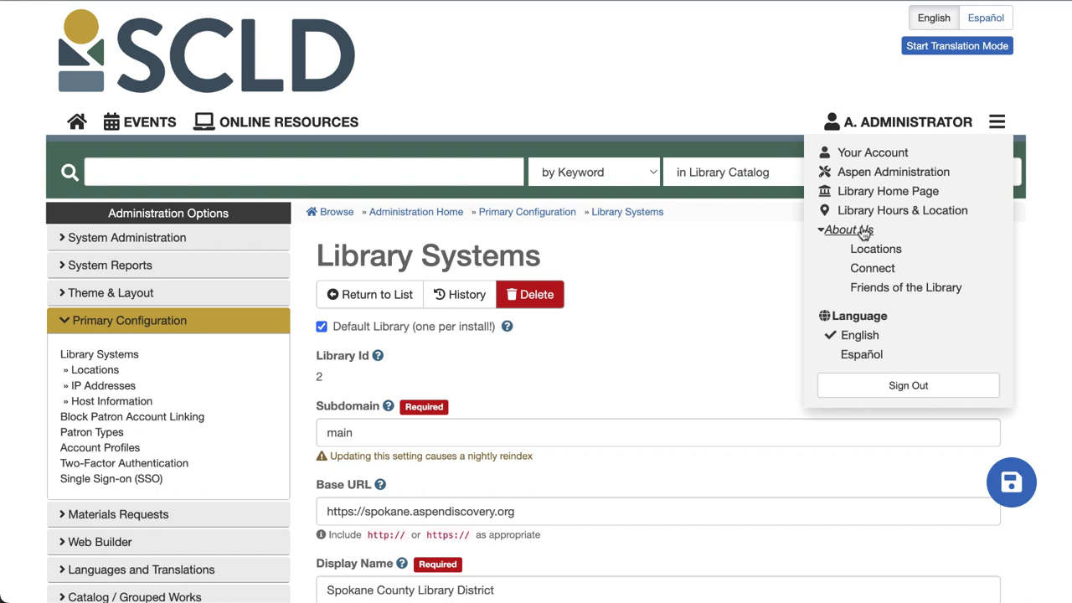
{"action": "left_click", "coordinate": [864, 231]}
{"action": "left_click", "coordinate": [866, 231]}
{"action": "left_click", "coordinate": [867, 232]}
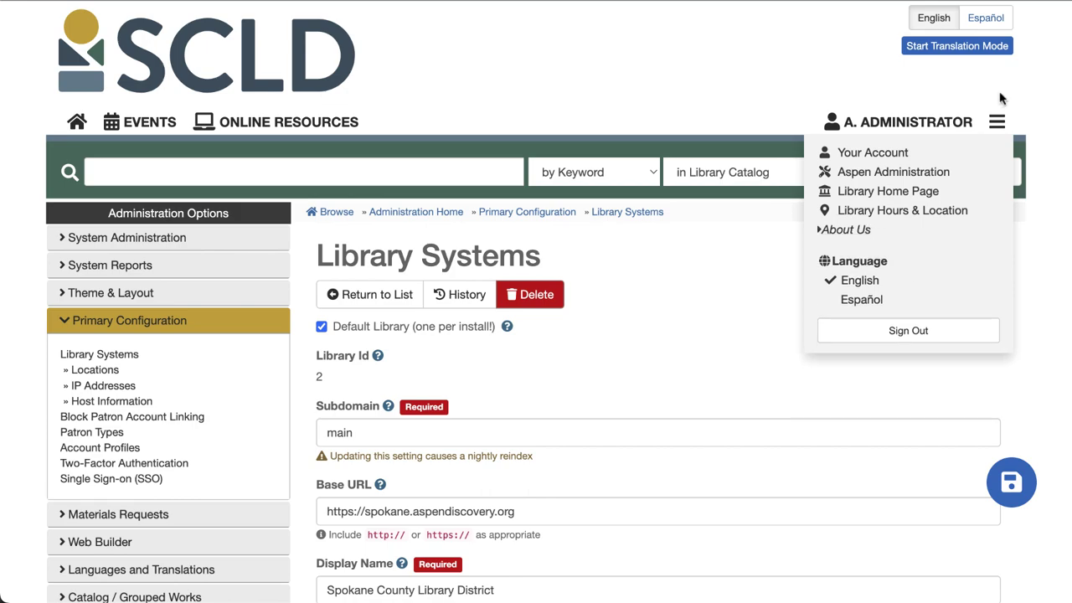
{"action": "left_click", "coordinate": [1062, 136]}
Open the Events menu link for individual editing and review its display and language options
{"action": "scroll", "coordinate": [1068, 136], "scroll_direction": "down", "scroll_amount": 5}
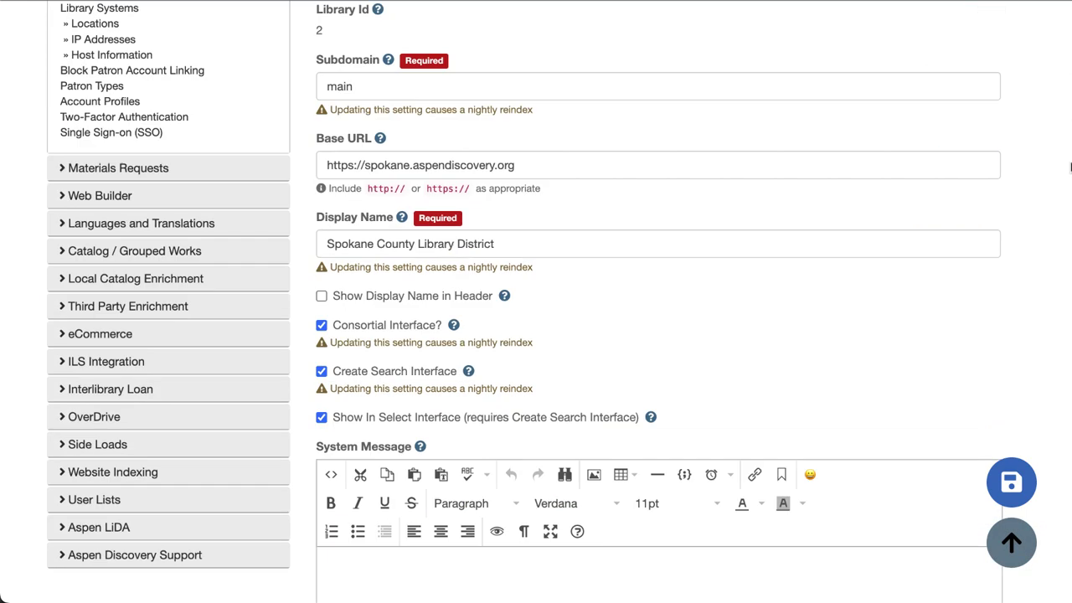
{"action": "scroll", "coordinate": [1068, 136], "scroll_direction": "down", "scroll_amount": 15}
{"action": "scroll", "coordinate": [860, 365], "scroll_direction": "down", "scroll_amount": 15}
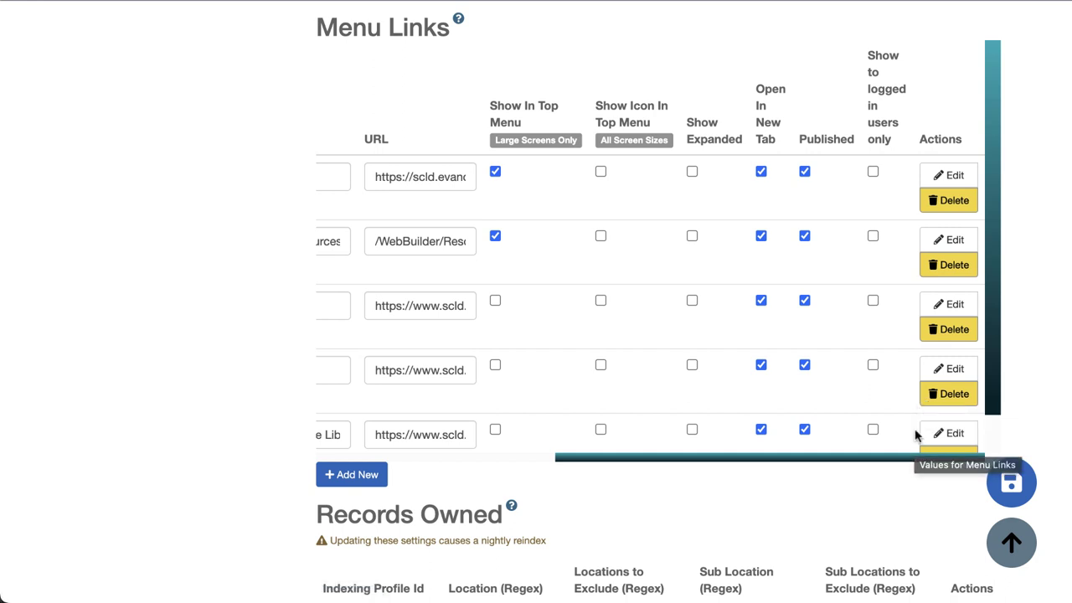
{"action": "left_click", "coordinate": [955, 176]}
{"action": "scroll", "coordinate": [536, 301], "scroll_direction": "down", "scroll_amount": 5}
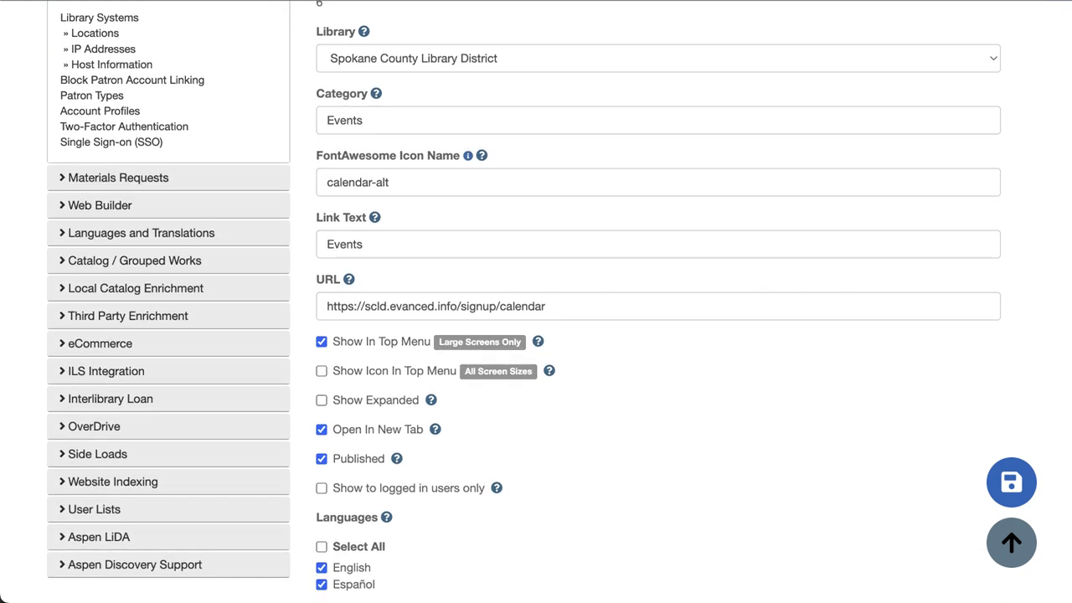
{"action": "scroll", "coordinate": [536, 301], "scroll_direction": "down", "scroll_amount": 3}
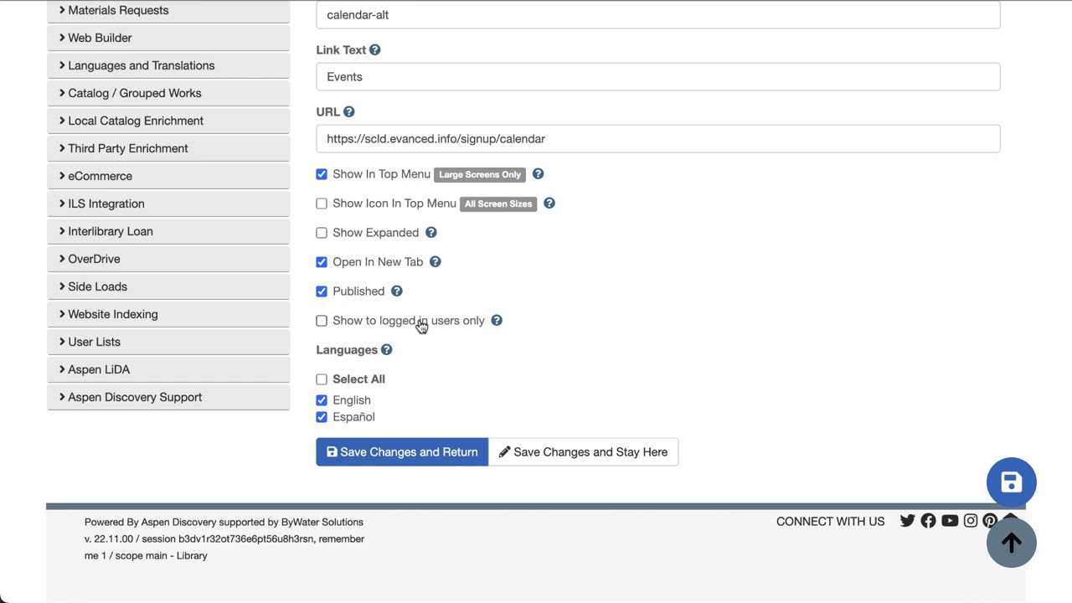
Turn on Show to logged in users only for the Events link and review the patron types under Display only for
{"action": "left_click", "coordinate": [420, 326]}
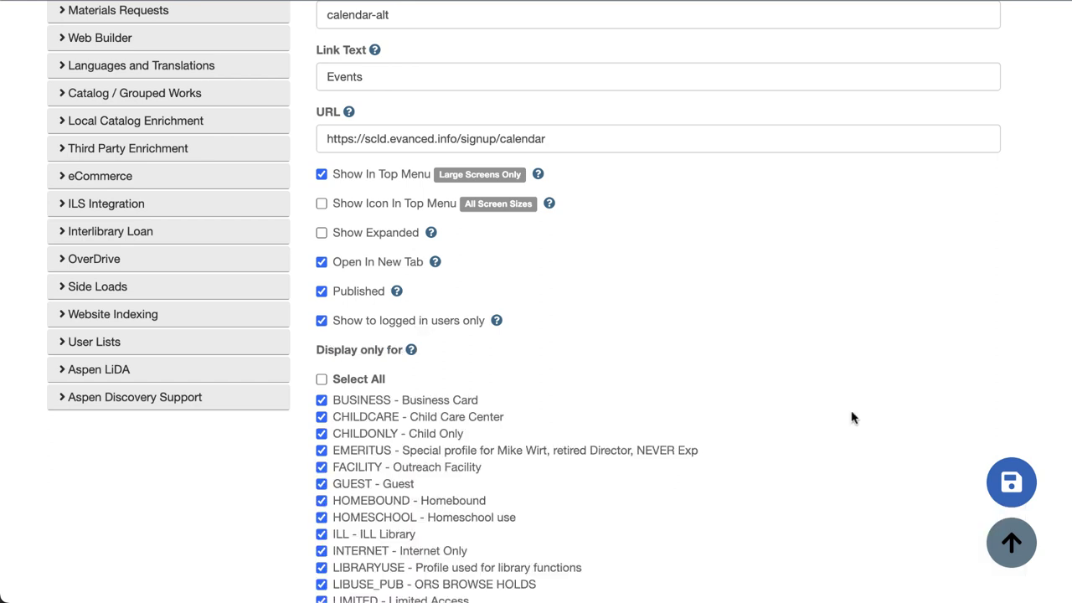
{"action": "scroll", "coordinate": [852, 416], "scroll_direction": "down", "scroll_amount": 2}
{"action": "scroll", "coordinate": [853, 416], "scroll_direction": "down", "scroll_amount": 2}
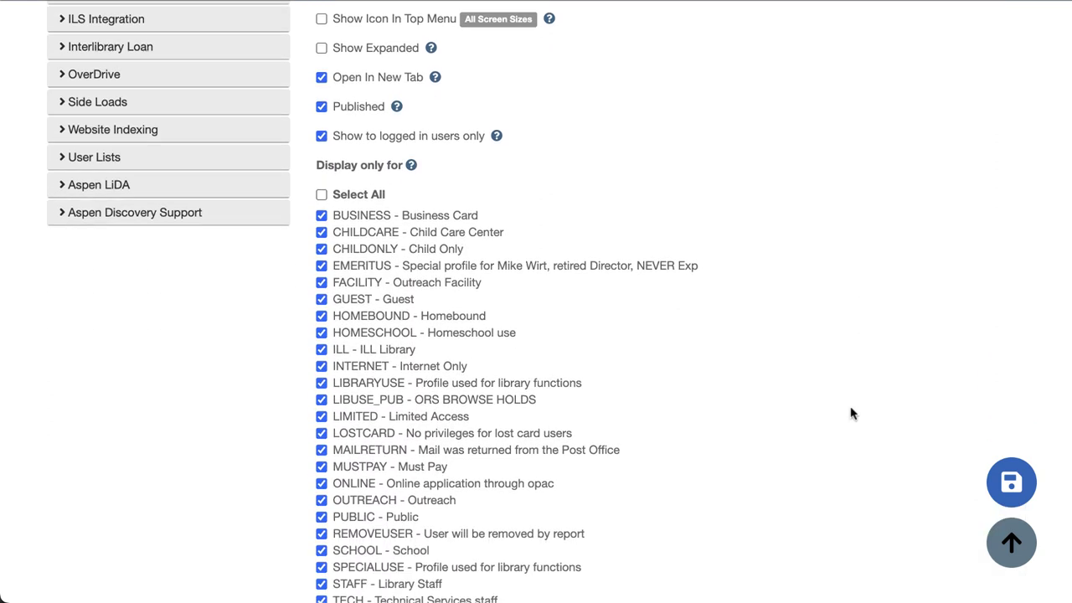
{"action": "scroll", "coordinate": [852, 414], "scroll_direction": "down", "scroll_amount": 1}
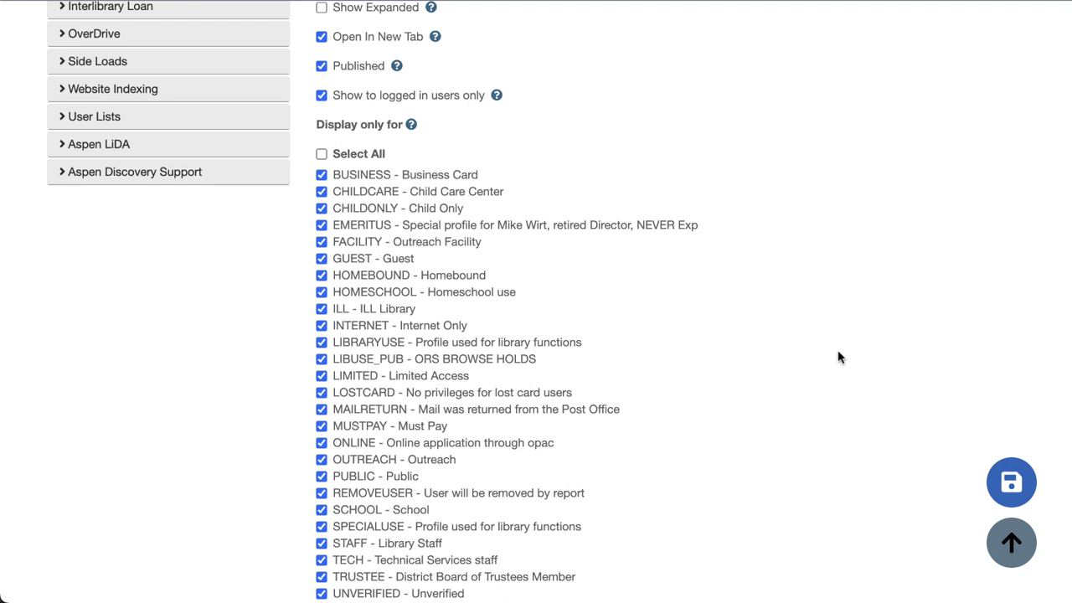
{"action": "scroll", "coordinate": [810, 420], "scroll_direction": "down", "scroll_amount": 2}
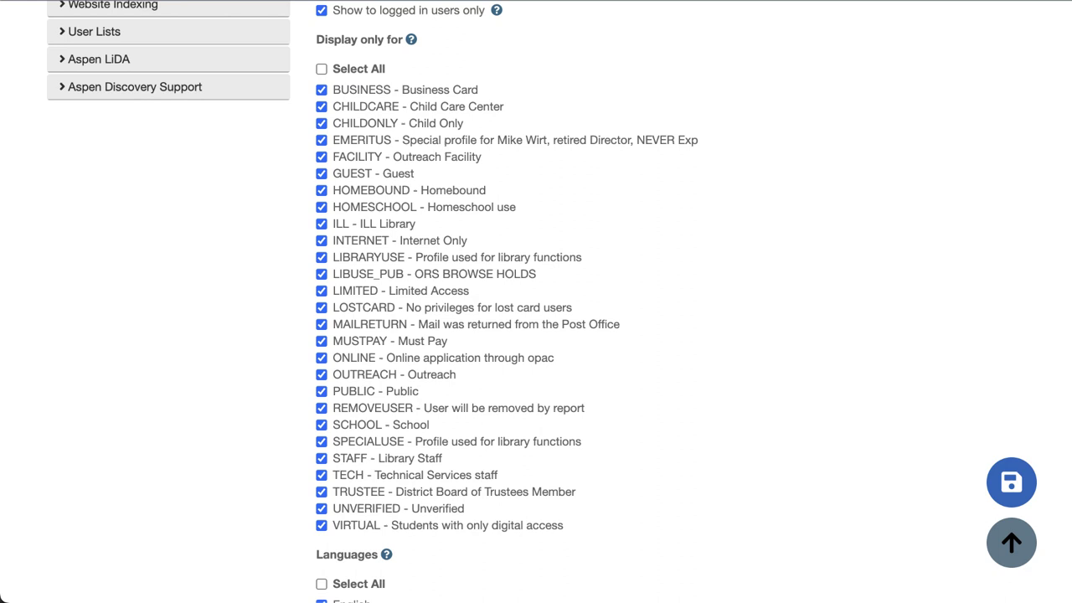
{"action": "scroll", "coordinate": [825, 375], "scroll_direction": "down", "scroll_amount": 3}
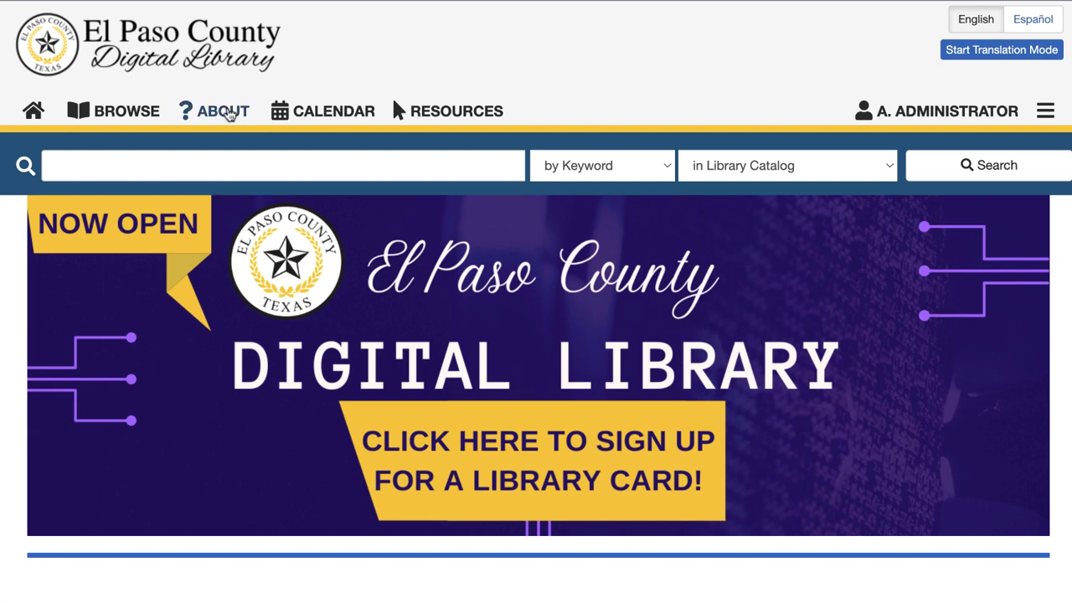
Compare the About links on the El Paso County Digital Library site in English and Español by opening About and Sobre Nosotros
{"action": "left_click", "coordinate": [227, 115]}
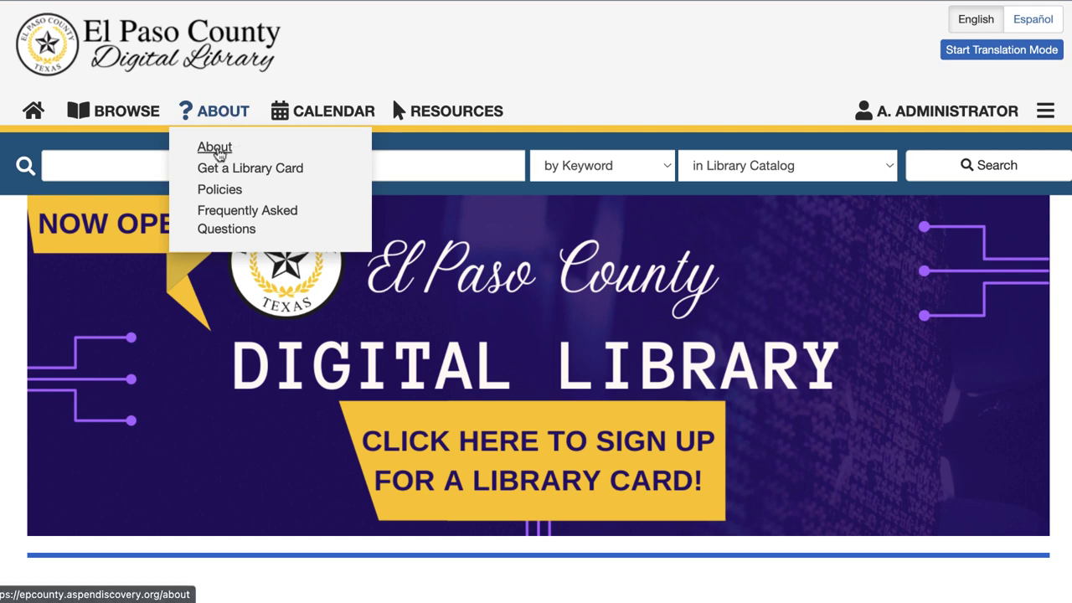
{"action": "left_click", "coordinate": [216, 149]}
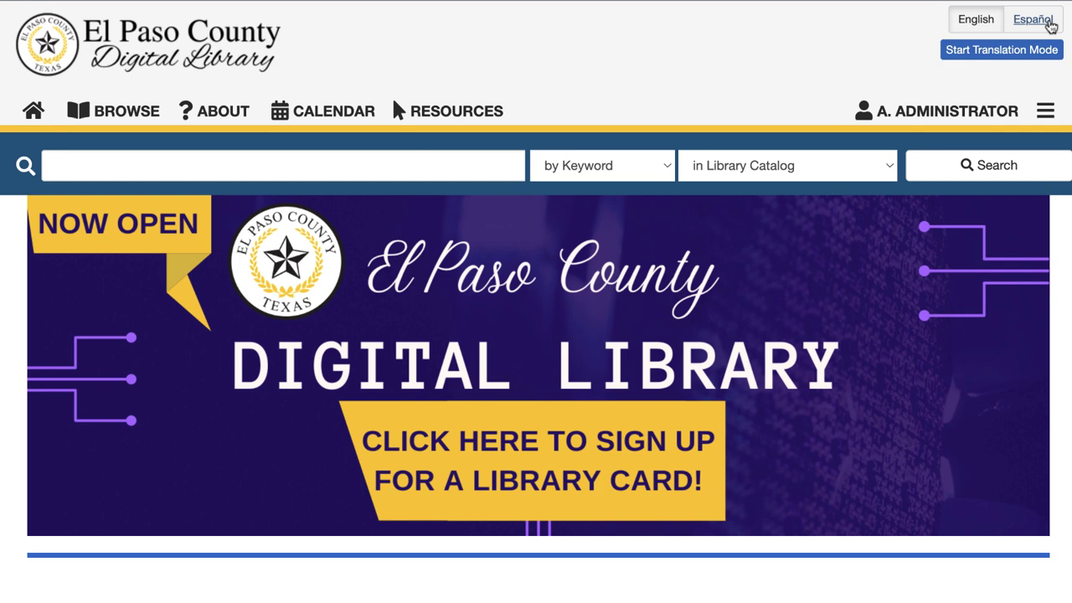
{"action": "left_click", "coordinate": [1033, 21]}
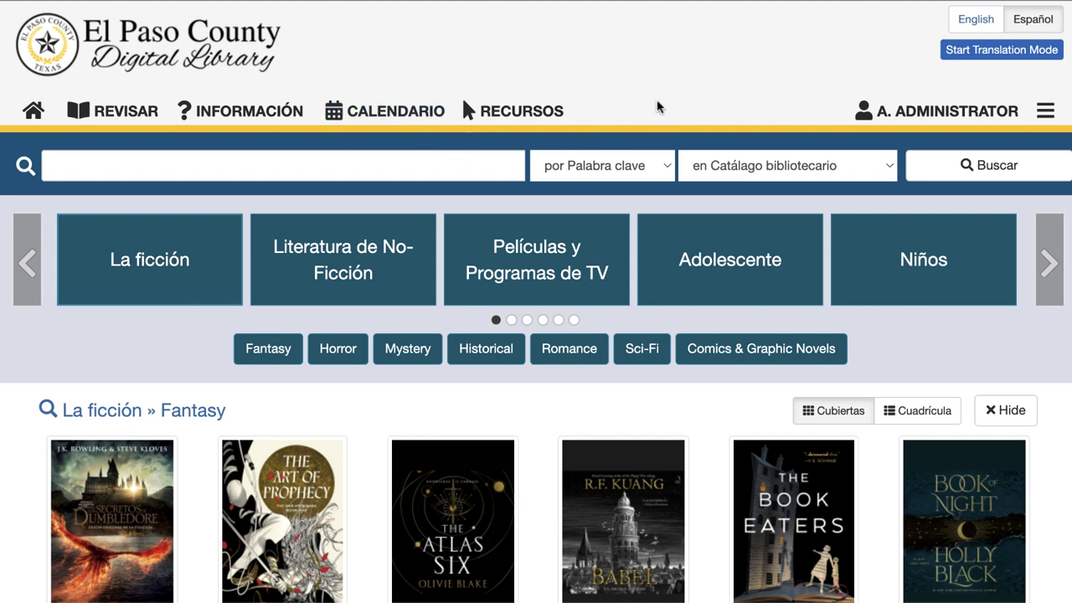
{"action": "left_click", "coordinate": [241, 117]}
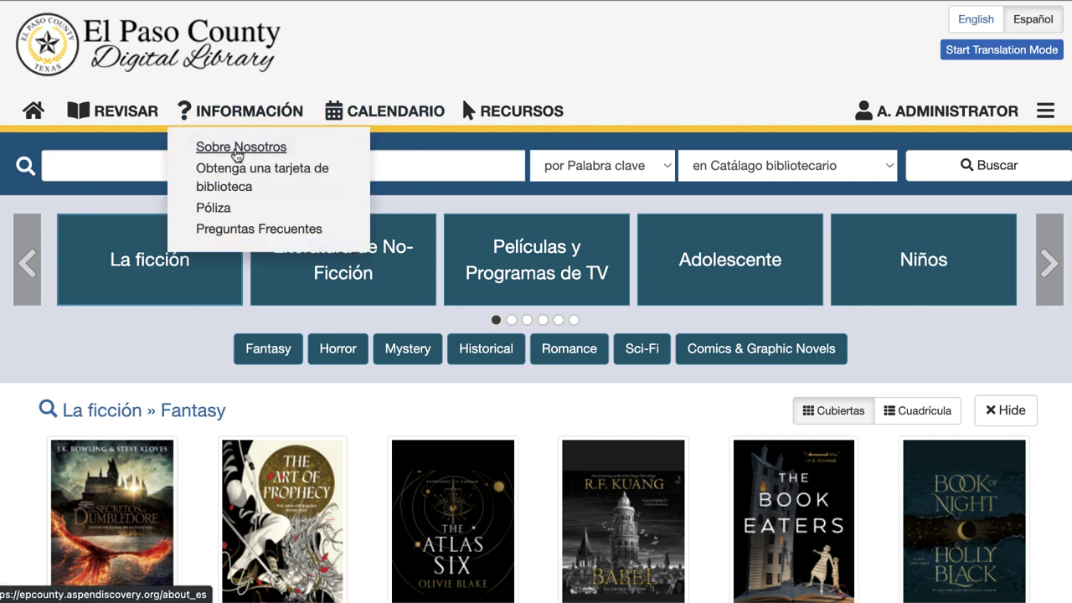
{"action": "left_click", "coordinate": [239, 149]}
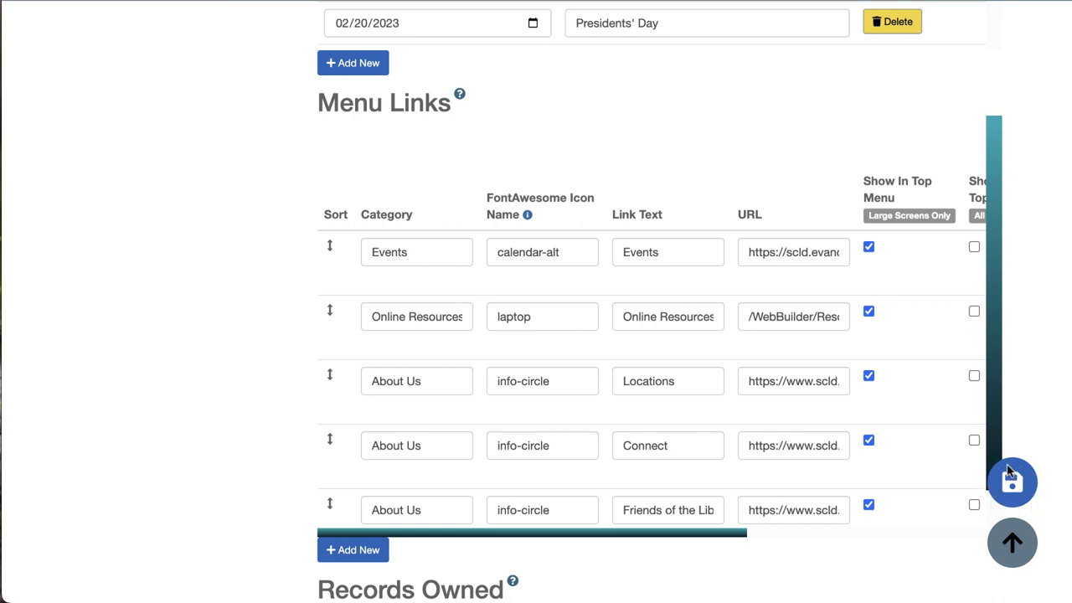
Save the menu link settings and examine the links' display options and edit actions
{"action": "left_click", "coordinate": [1011, 477]}
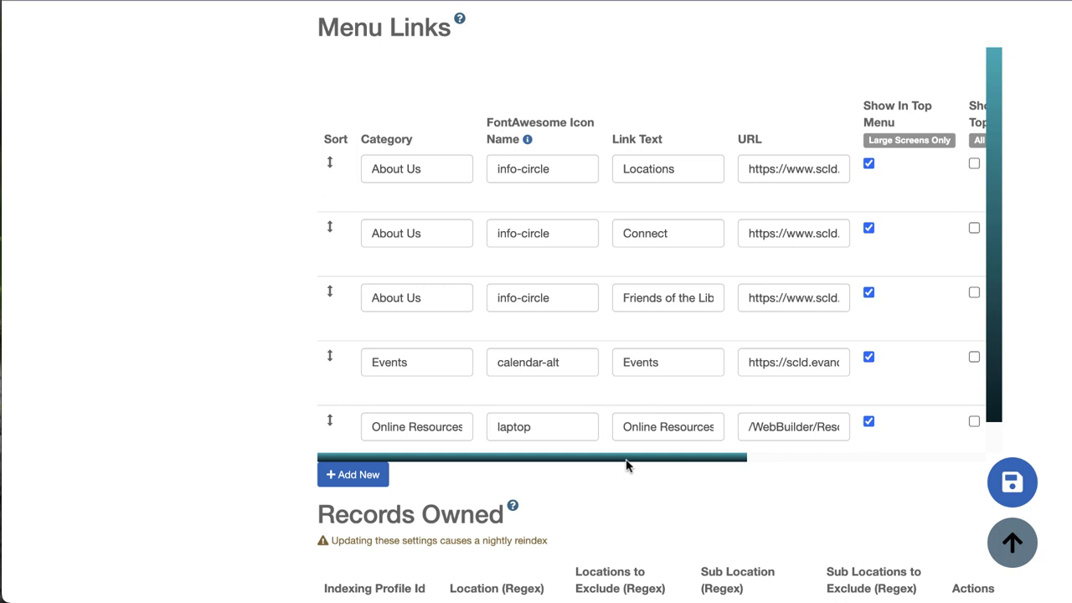
{"action": "left_click_drag", "start_coordinate": [605, 458], "coordinate": [643, 468]}
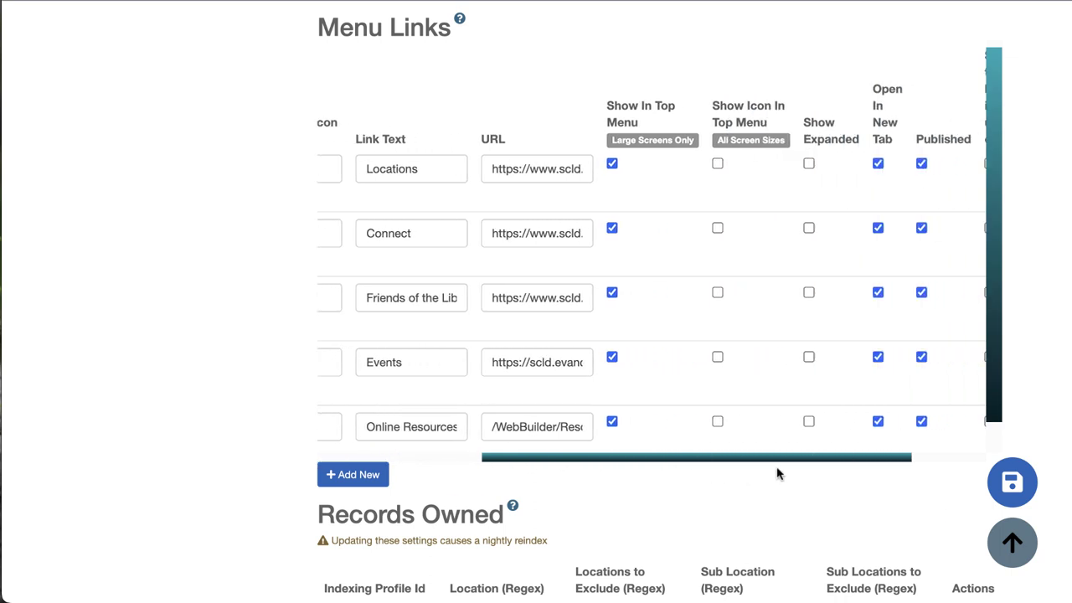
{"action": "scroll", "coordinate": [776, 474], "scroll_direction": "right", "scroll_amount": 3}
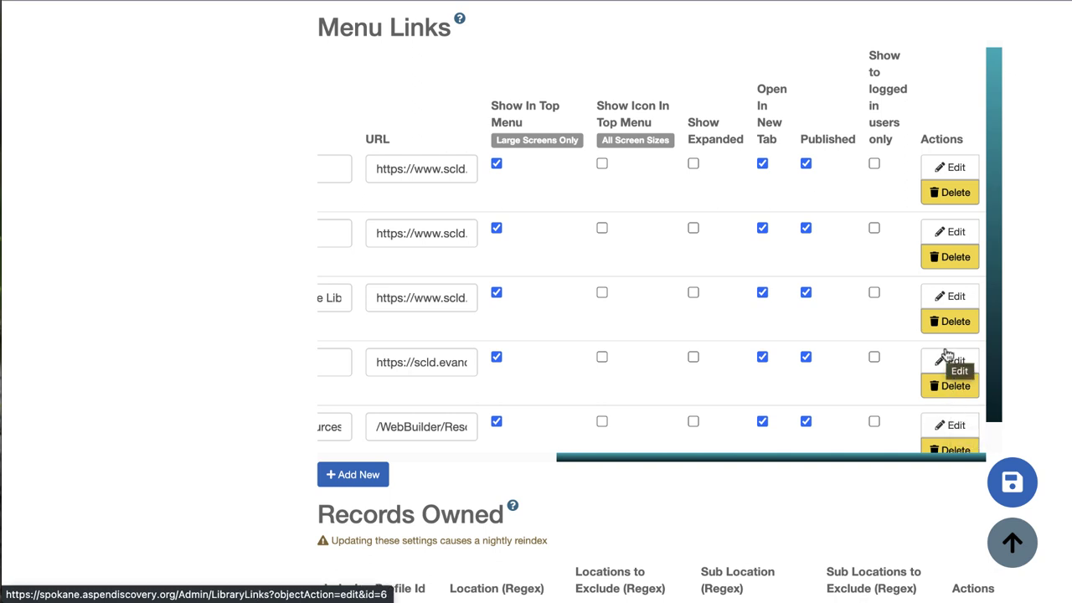
{"action": "left_click", "coordinate": [1009, 473]}
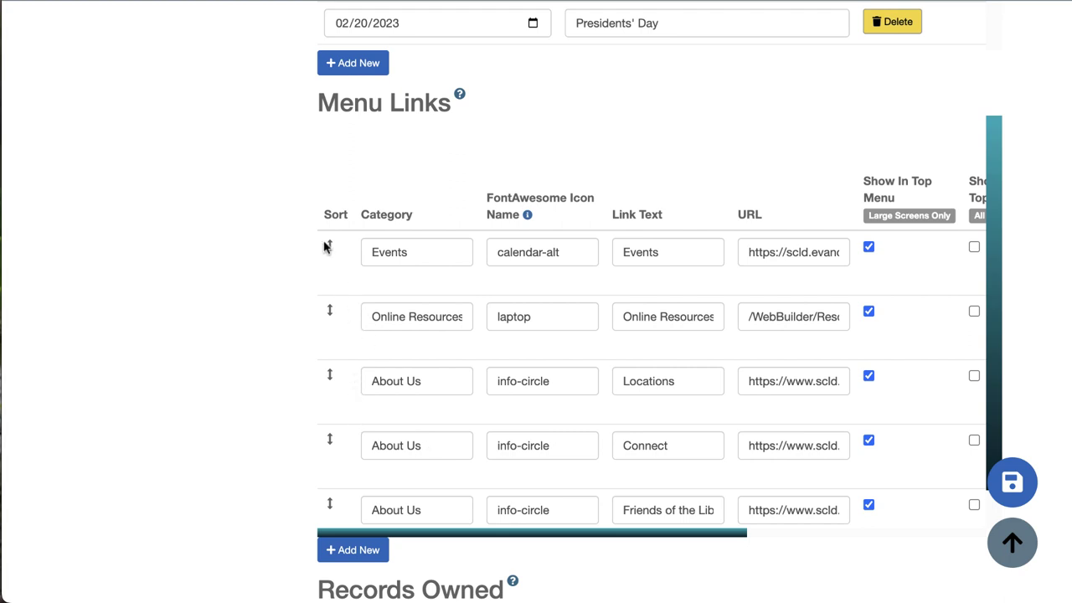
Reorder the menu links so Events and Online Resources follow the three About Us rows, and save the settings
{"action": "left_click_drag", "start_coordinate": [327, 245], "coordinate": [329, 493]}
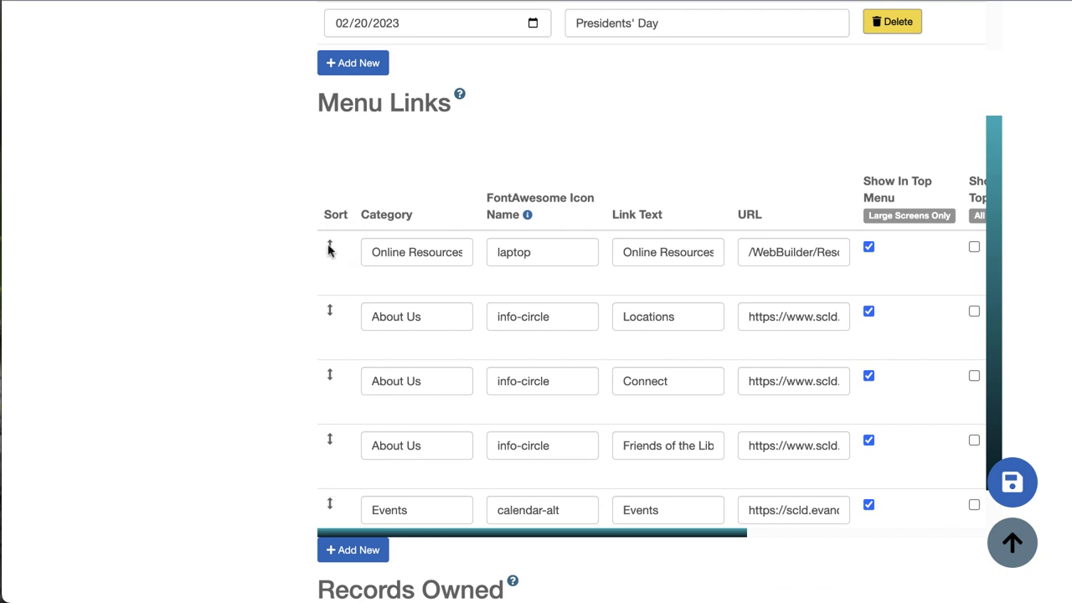
{"action": "left_click_drag", "start_coordinate": [329, 249], "coordinate": [343, 500]}
{"action": "scroll", "coordinate": [992, 395], "scroll_direction": "down", "scroll_amount": 1}
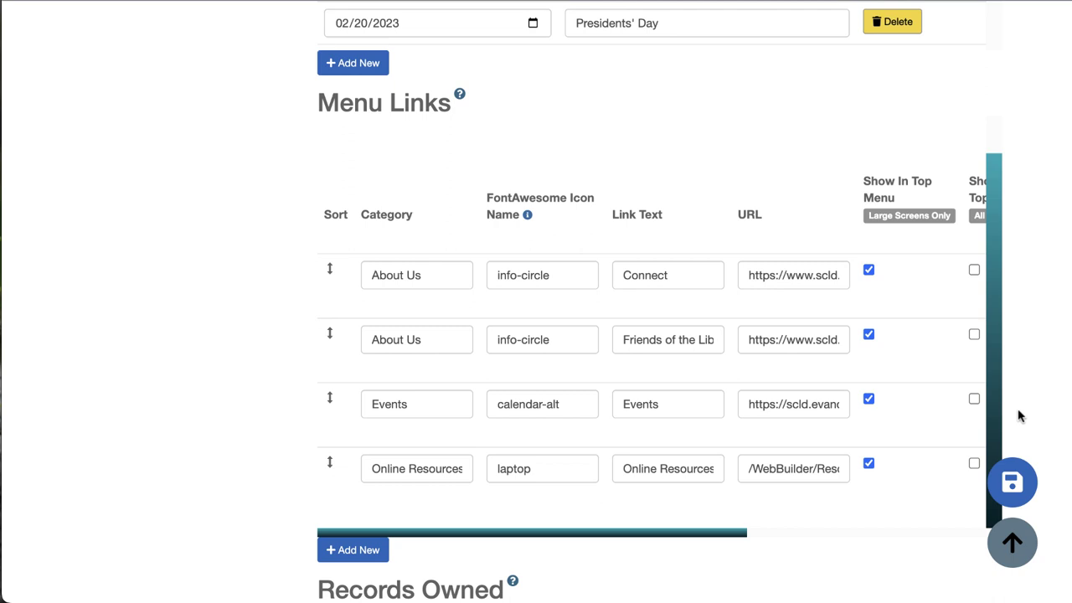
{"action": "left_click", "coordinate": [1019, 482]}
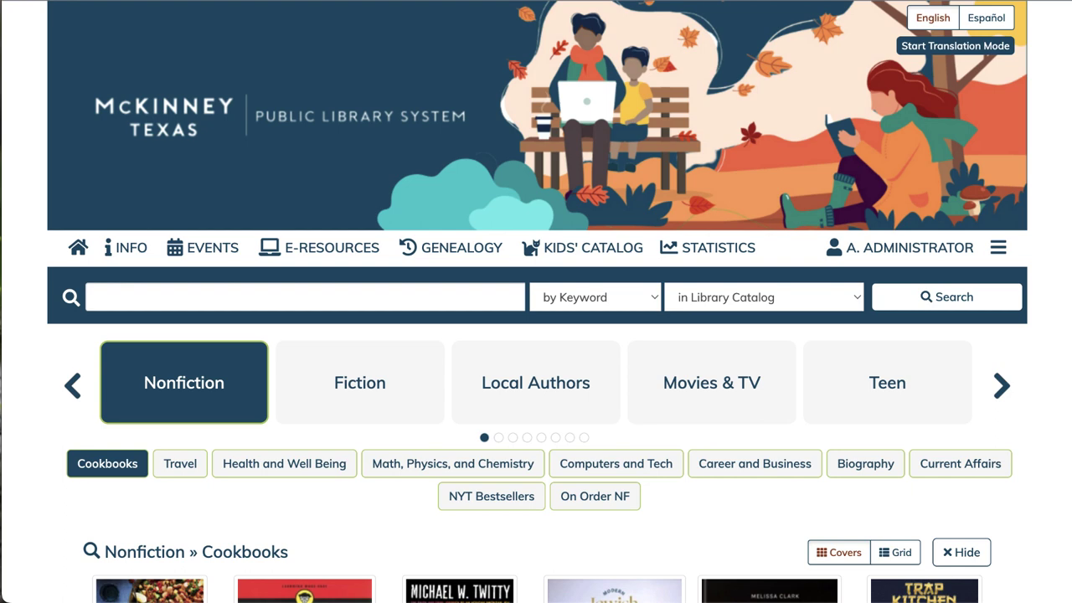
Open the Kids' Catalog from the McKinney library's header links and examine the Kids' Catalog's own menu links, including Events
{"action": "left_click", "coordinate": [610, 248]}
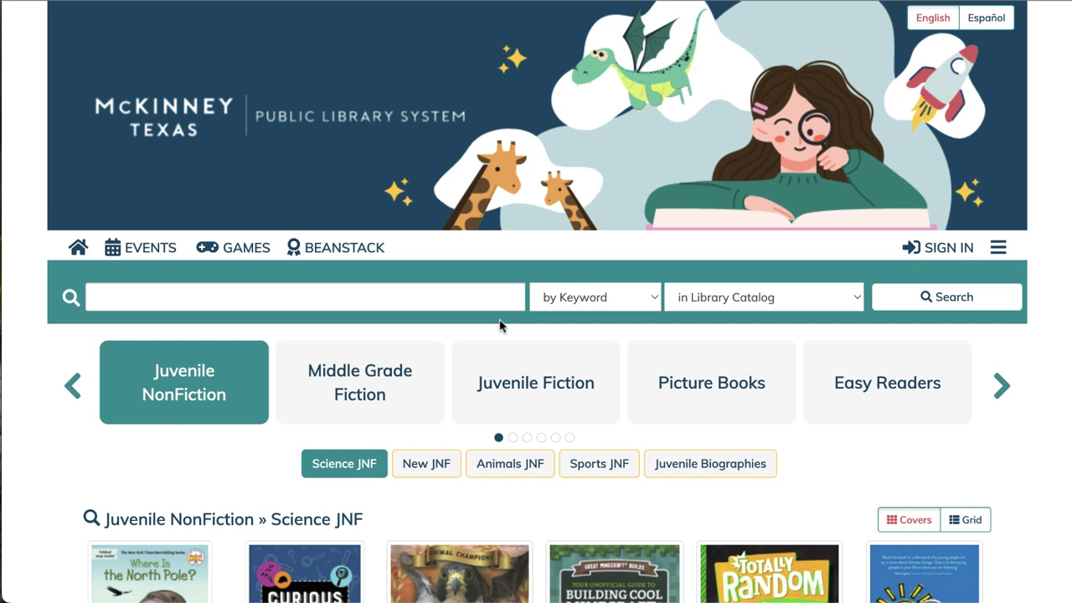
{"action": "left_click", "coordinate": [147, 256]}
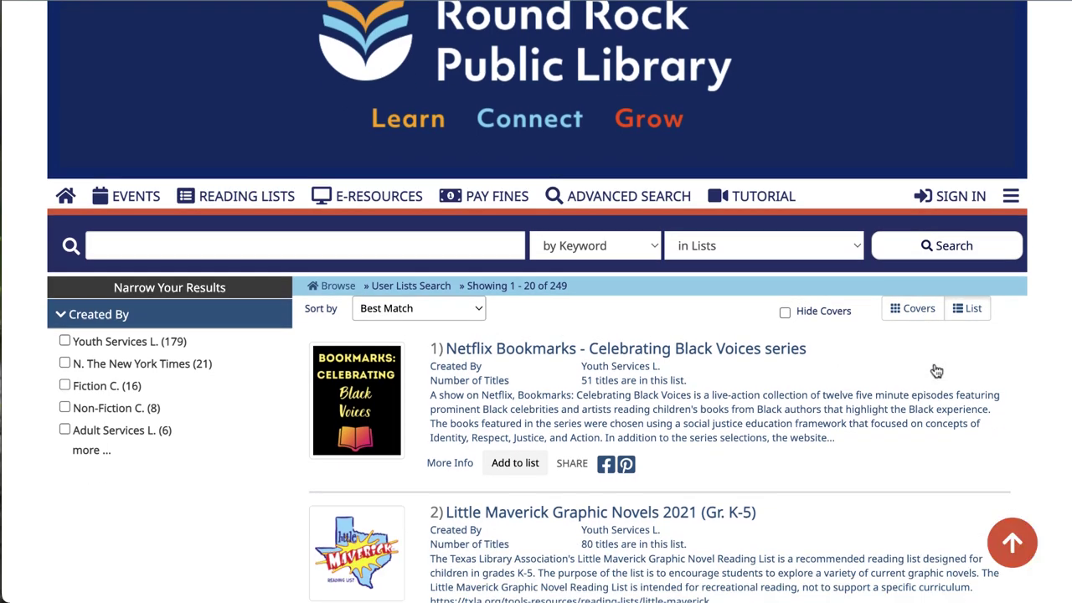
Return from Round Rock Public Library's reading lists to its catalog home page and examine the header links and the expanded account menu
{"action": "scroll", "coordinate": [935, 370], "scroll_direction": "up", "scroll_amount": 3}
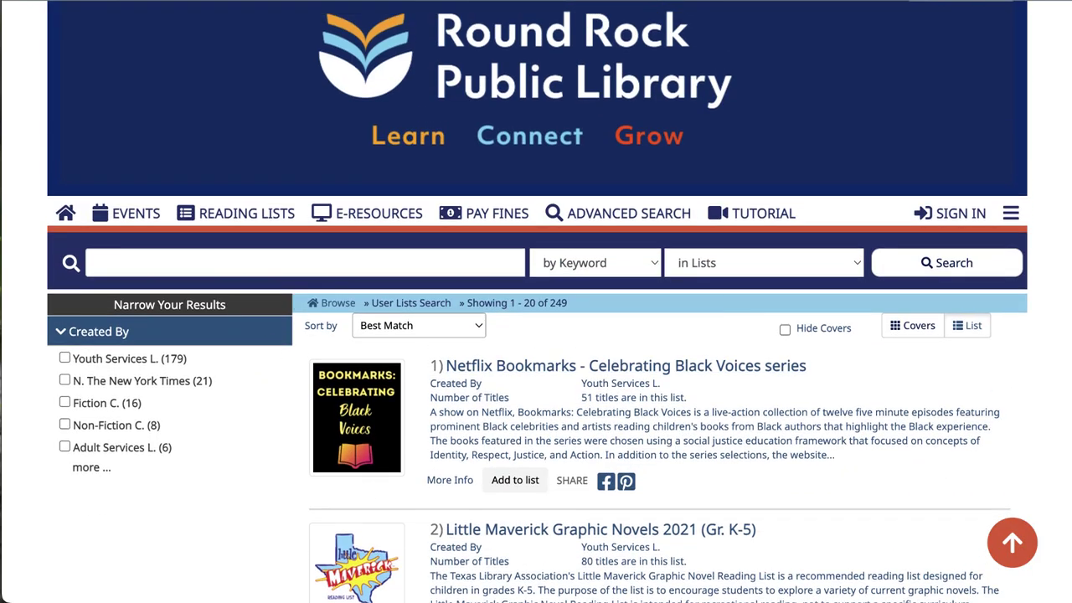
{"action": "key", "text": "alt+Left"}
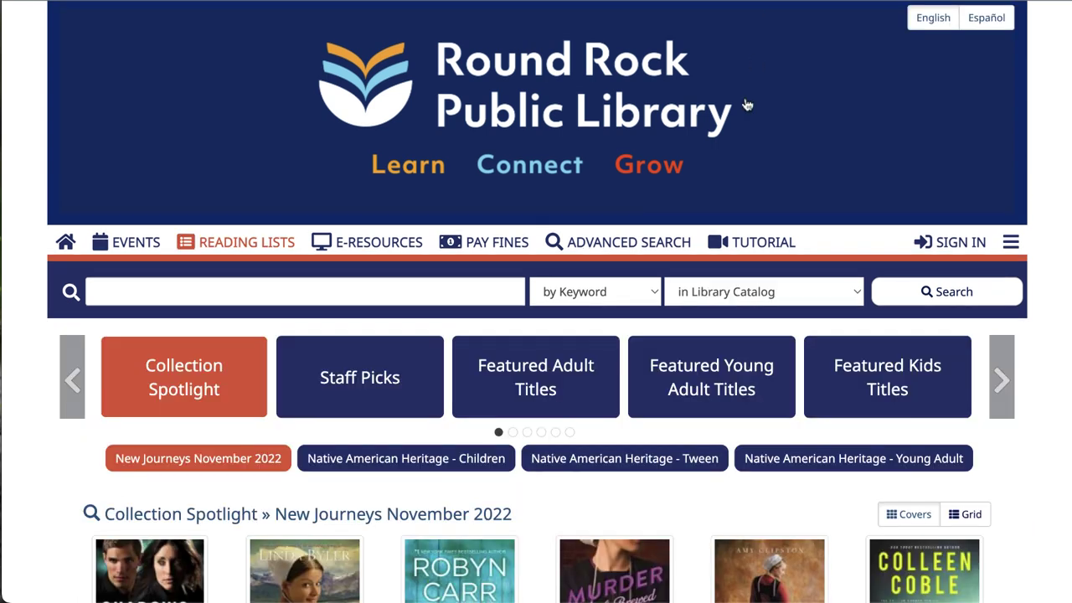
{"action": "left_click", "coordinate": [664, 245]}
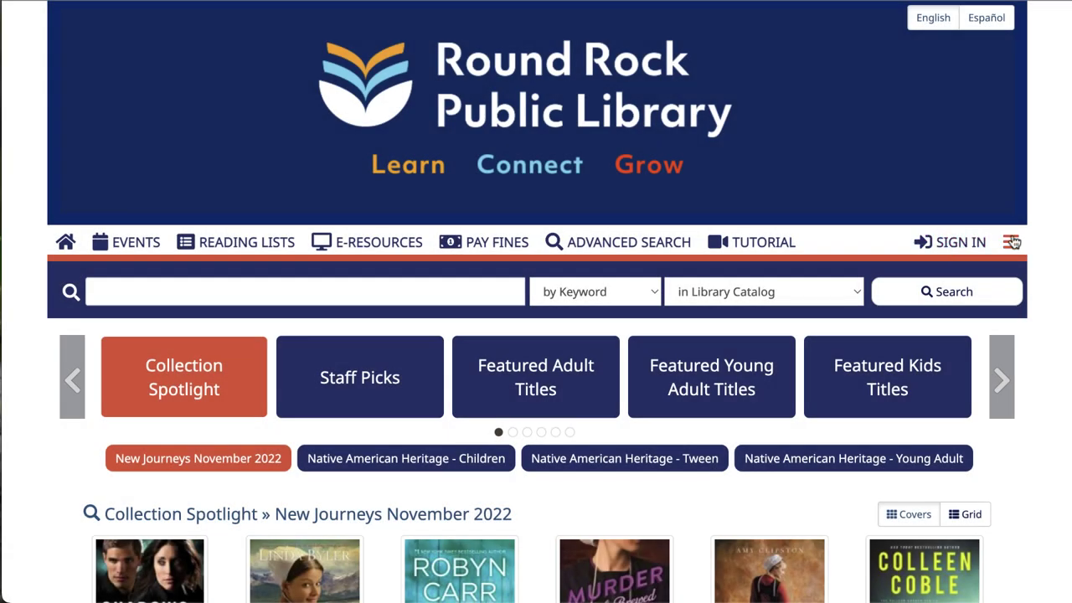
{"action": "left_click", "coordinate": [1012, 242]}
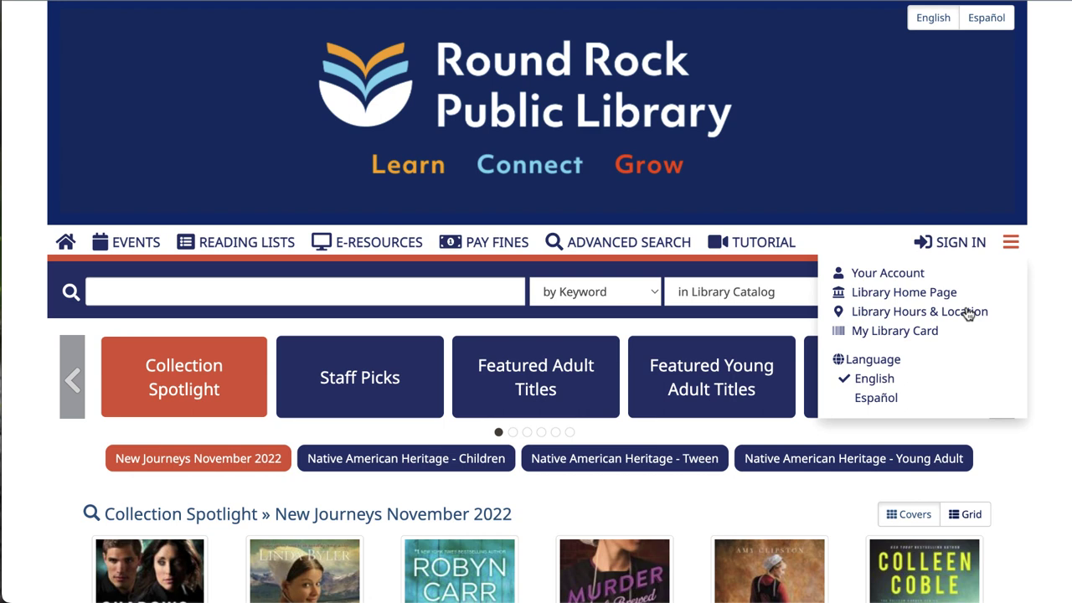